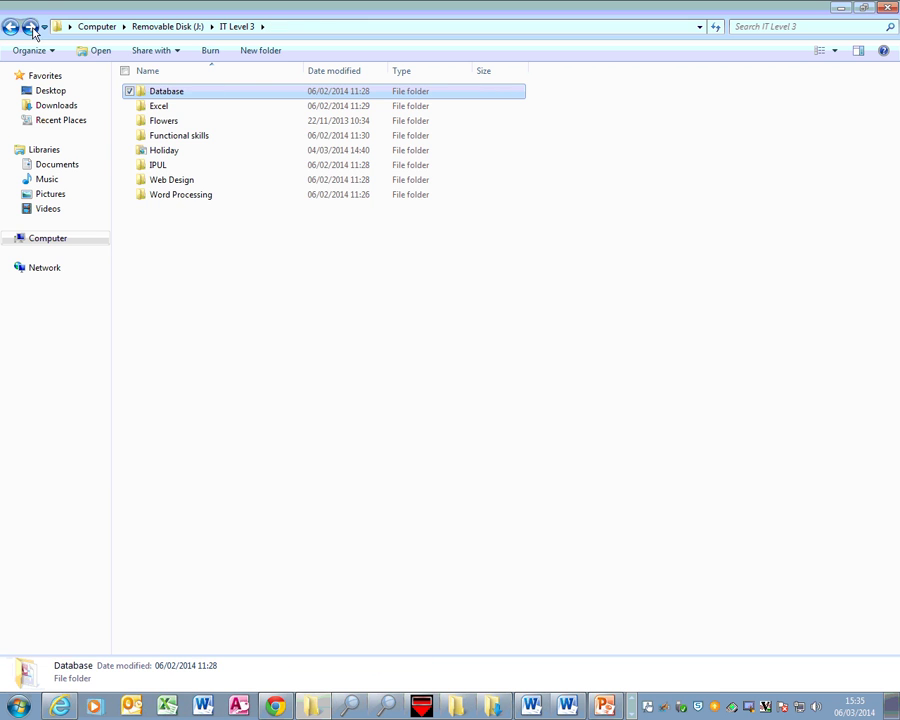
Open Halth club.accdb from the Database folder in Access.
double_click(182, 97)
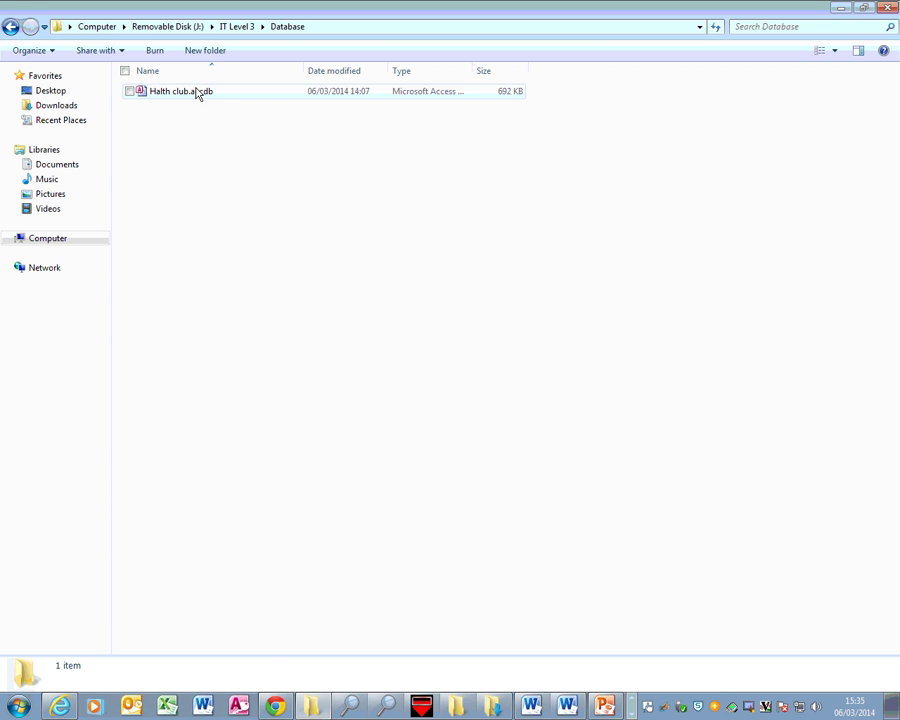
click(187, 96)
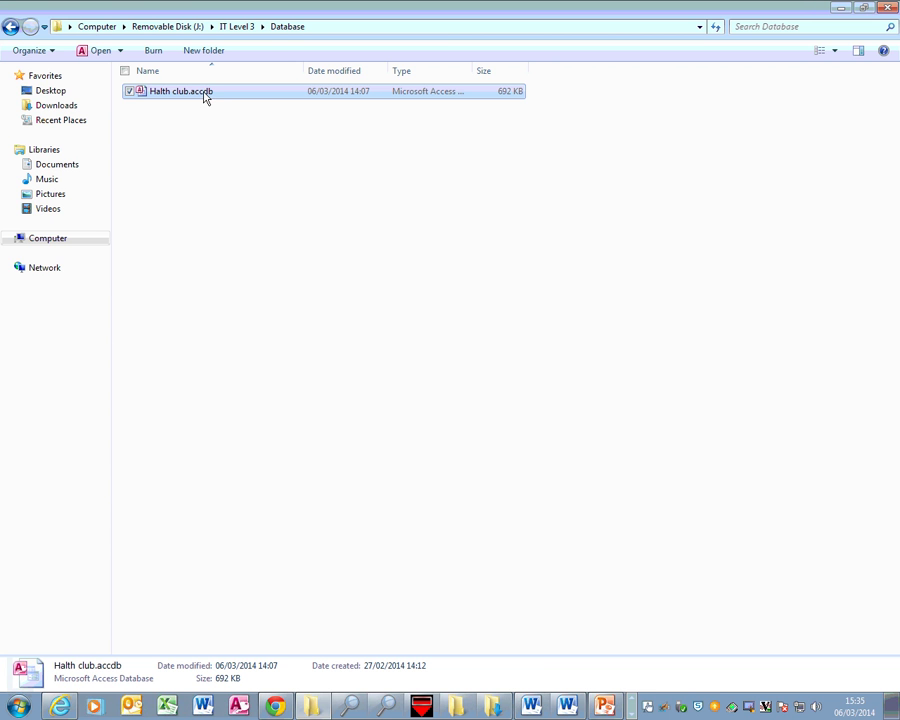
double_click(206, 96)
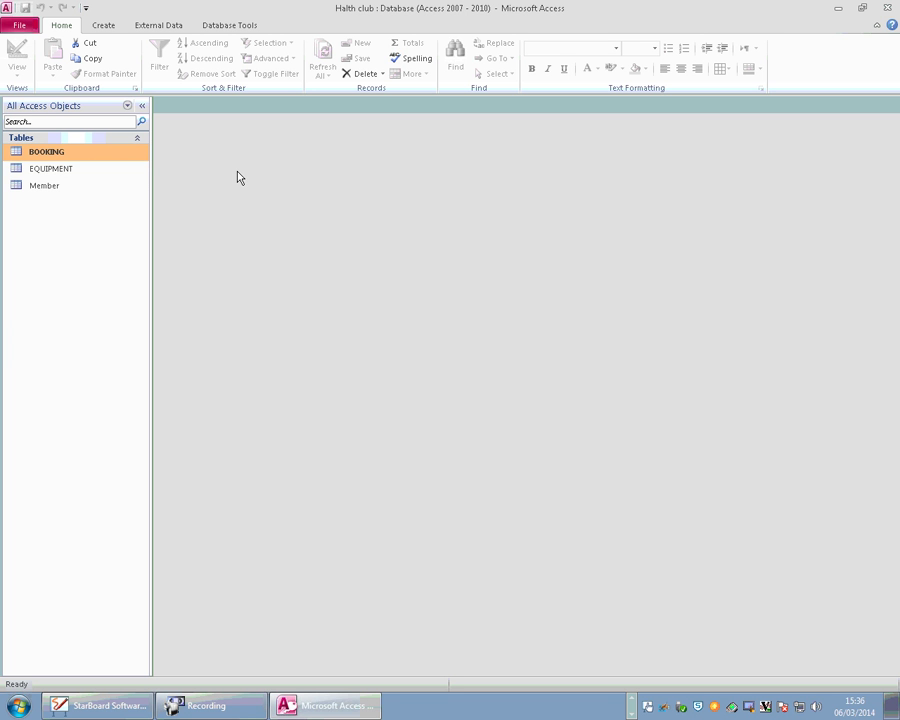
click(103, 25)
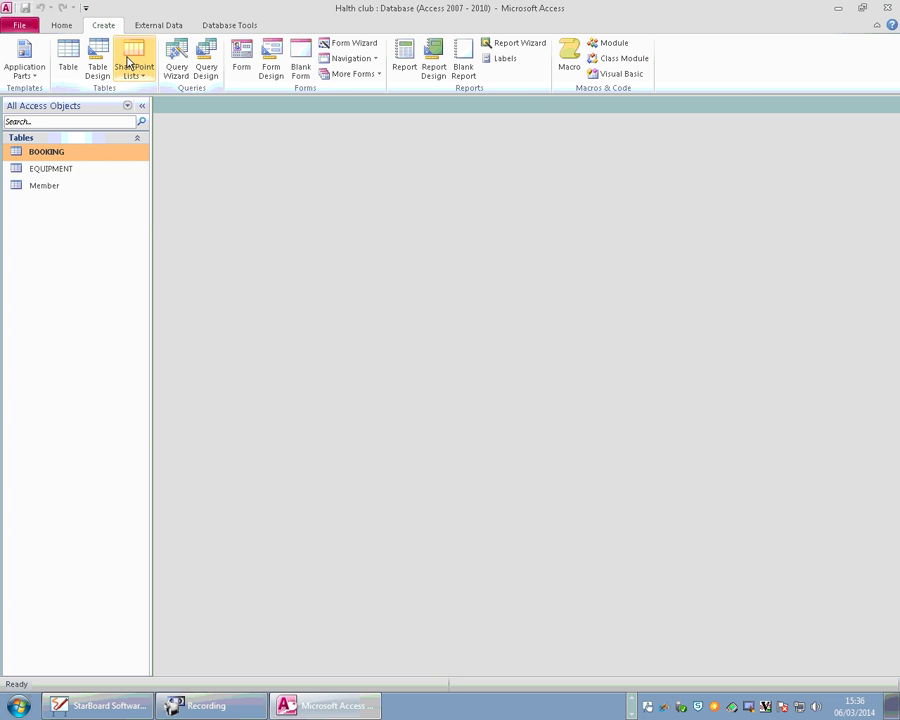
click(246, 68)
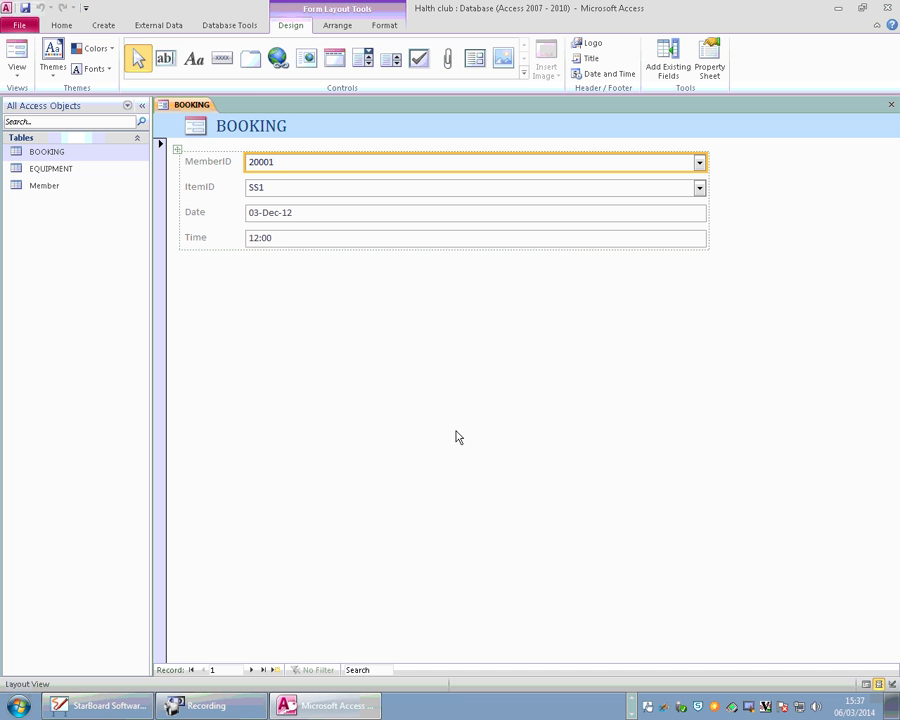
click(104, 26)
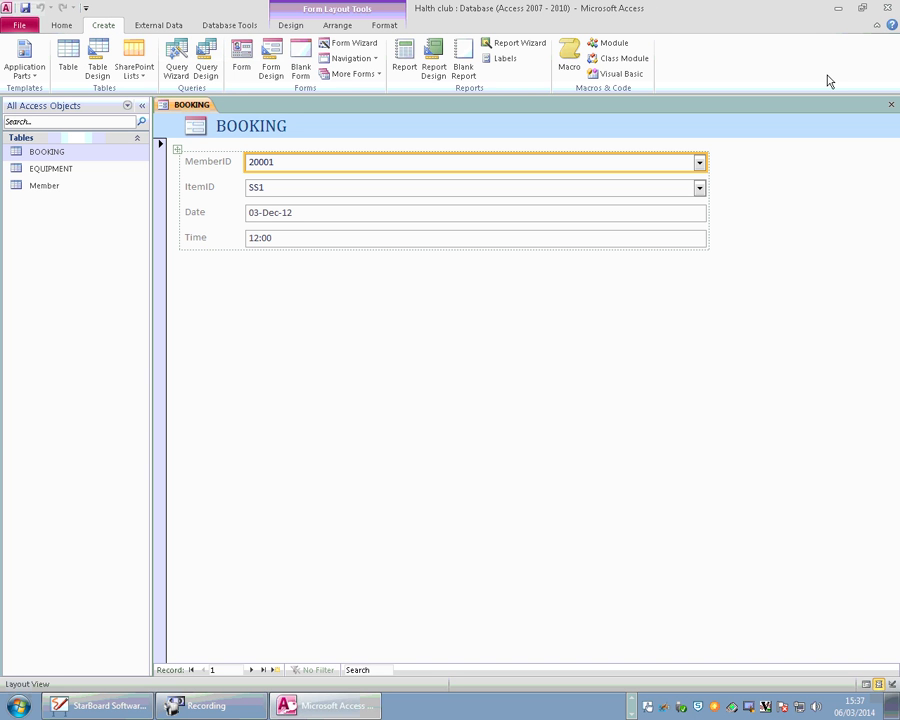
click(888, 109)
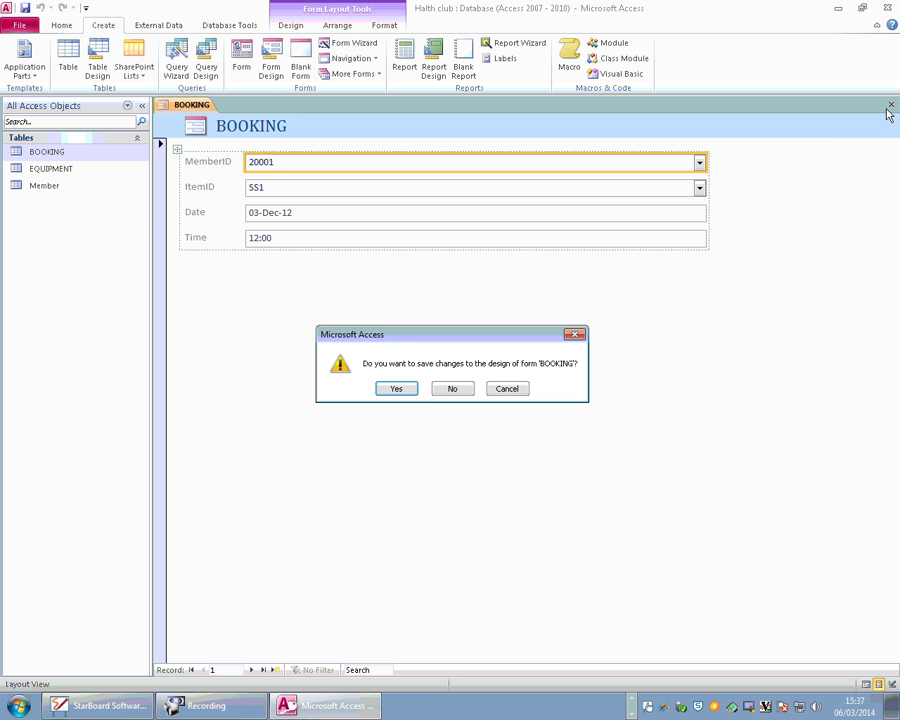
click(440, 393)
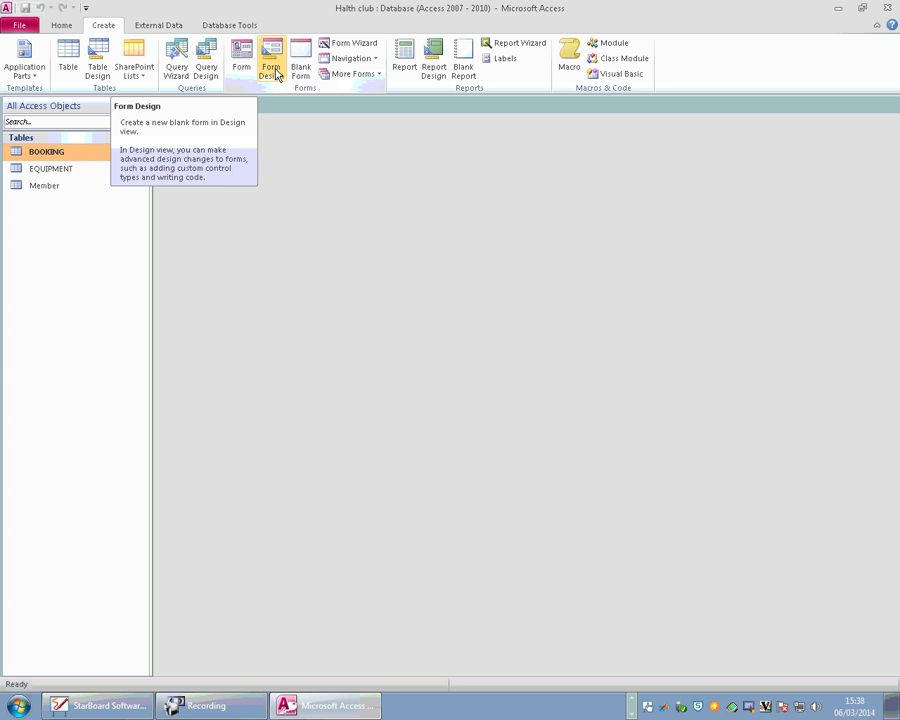
Launch the Form Wizard and choose Table: Member as the form's source.
click(356, 46)
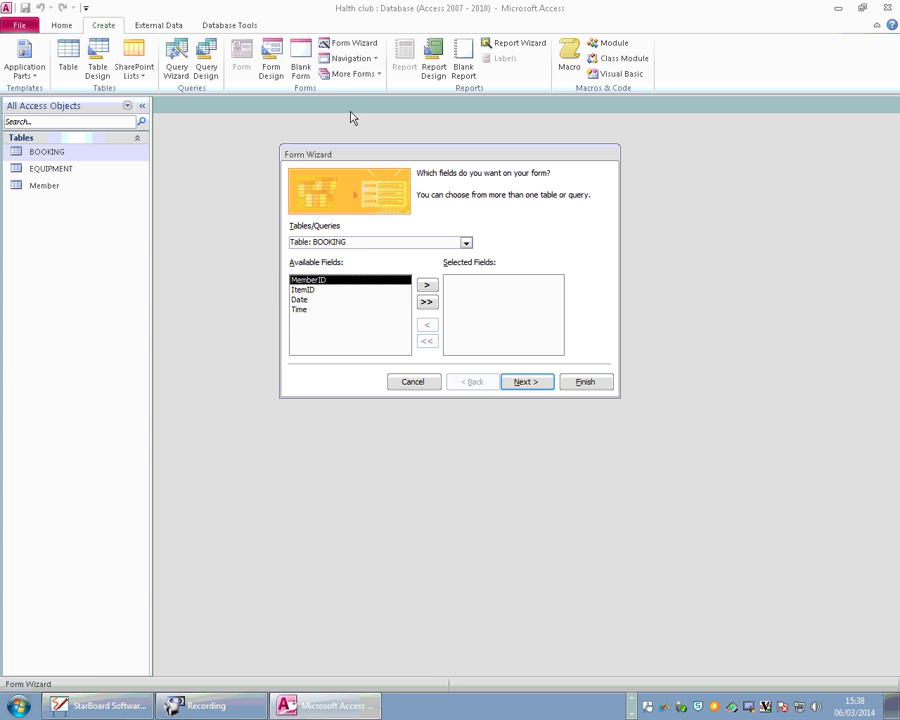
drag(390, 155, 488, 200)
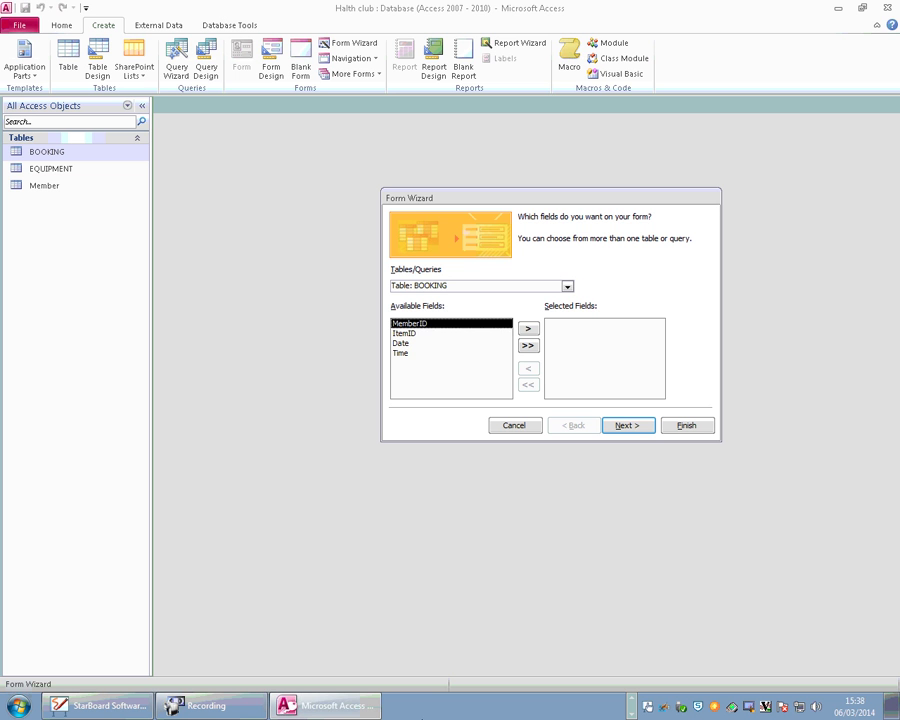
click(567, 286)
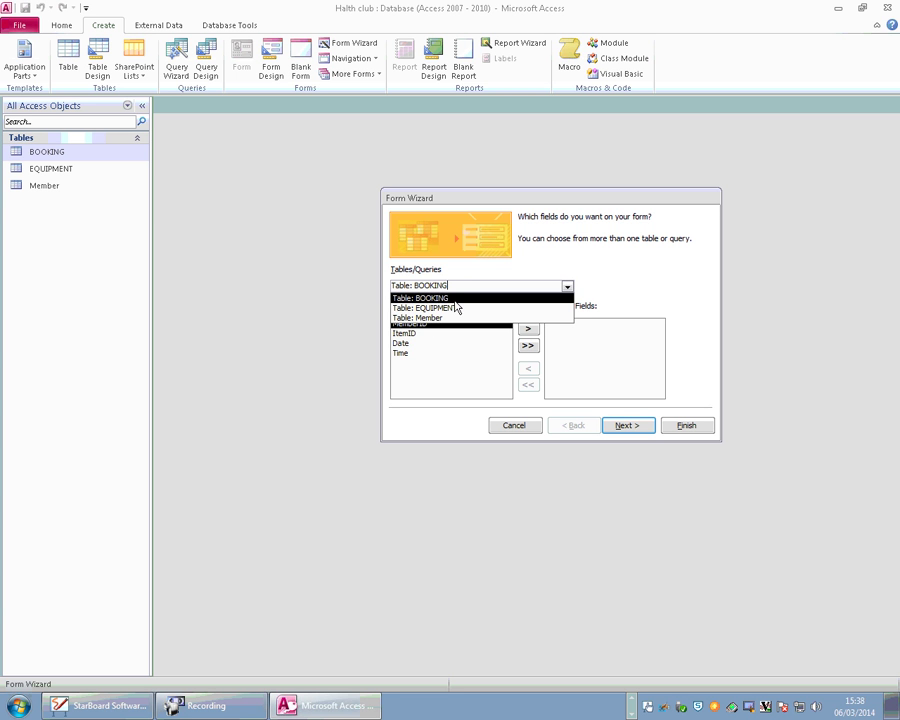
click(452, 319)
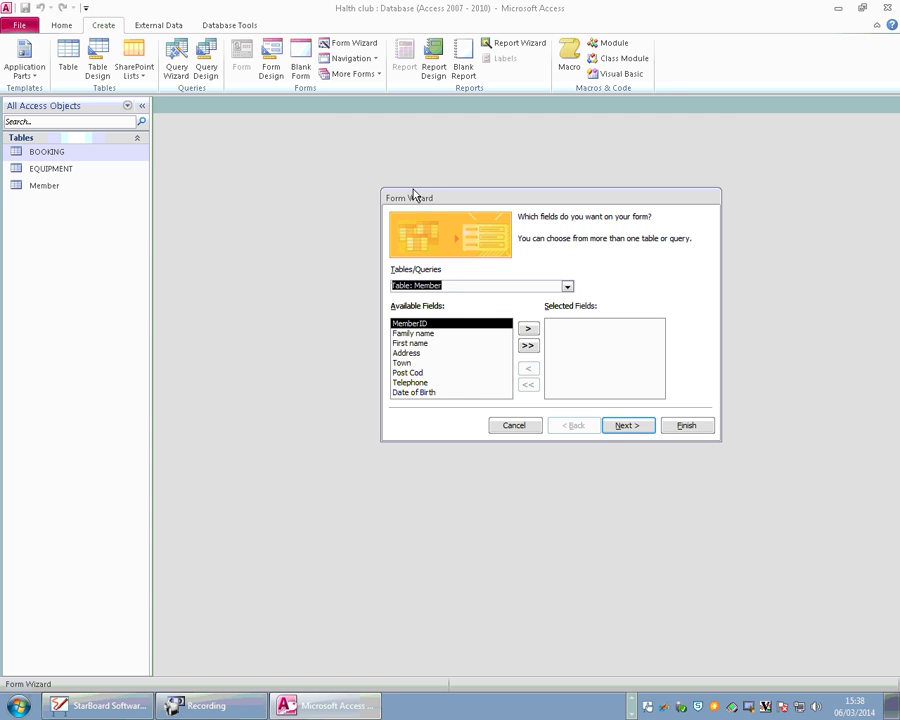
Add all Member fields to the form, re-adding them once, and continue to layout.
drag(415, 198, 337, 182)
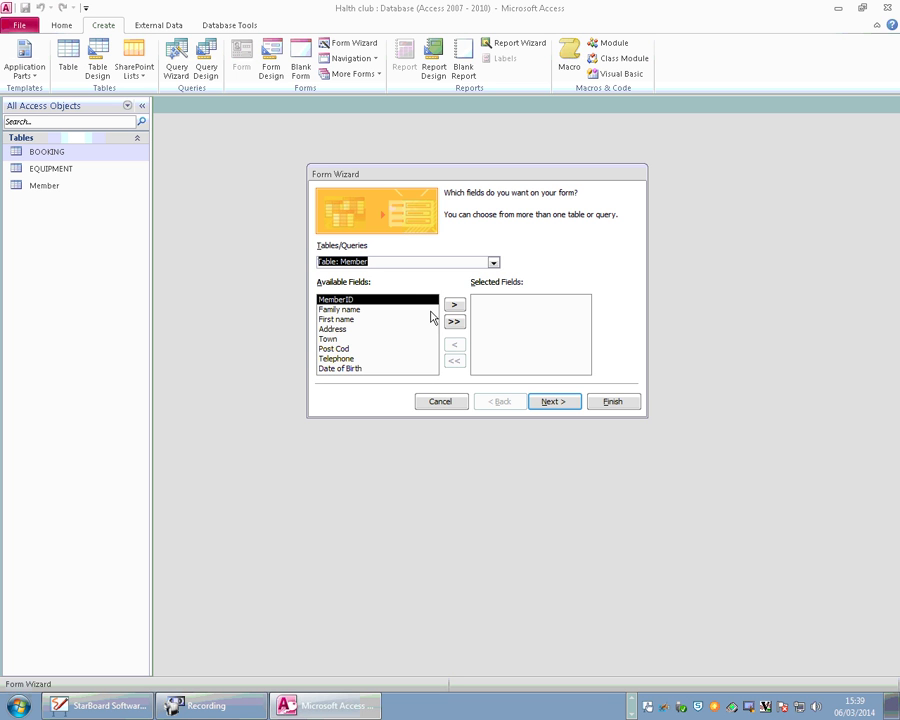
click(454, 321)
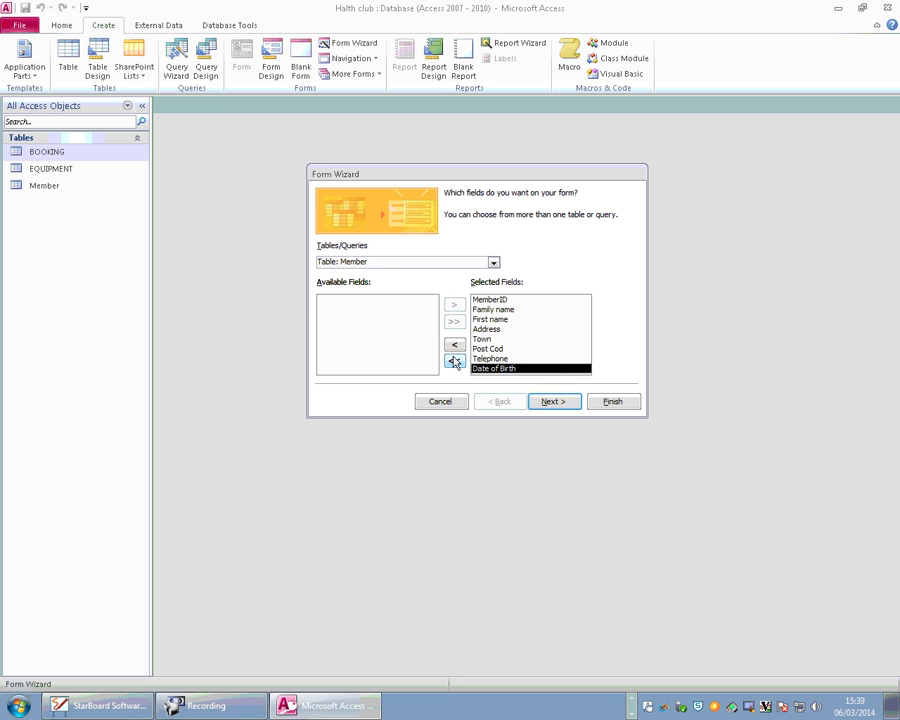
click(454, 360)
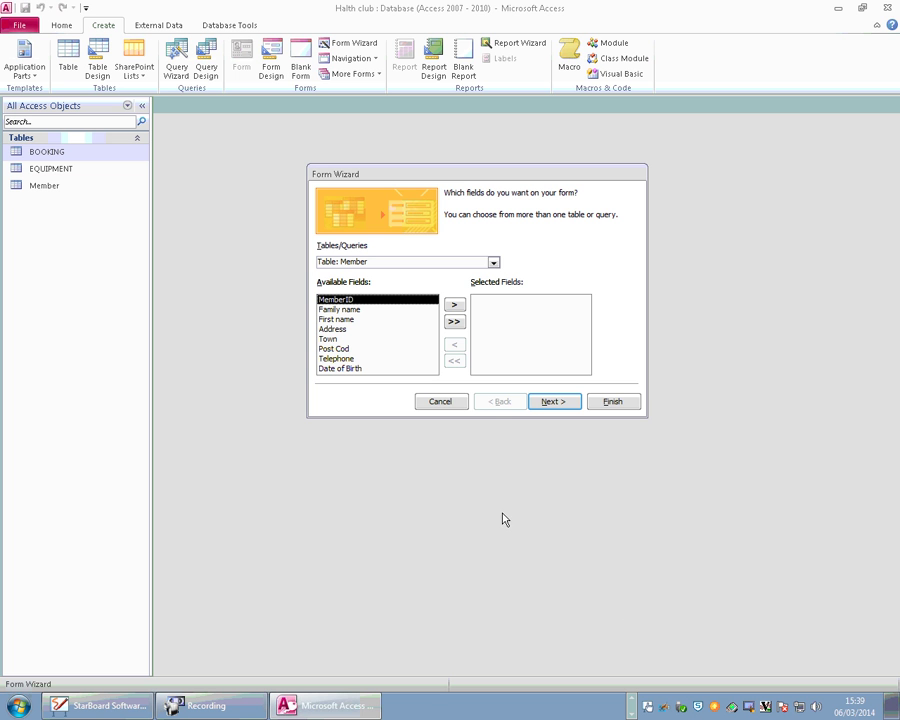
click(454, 321)
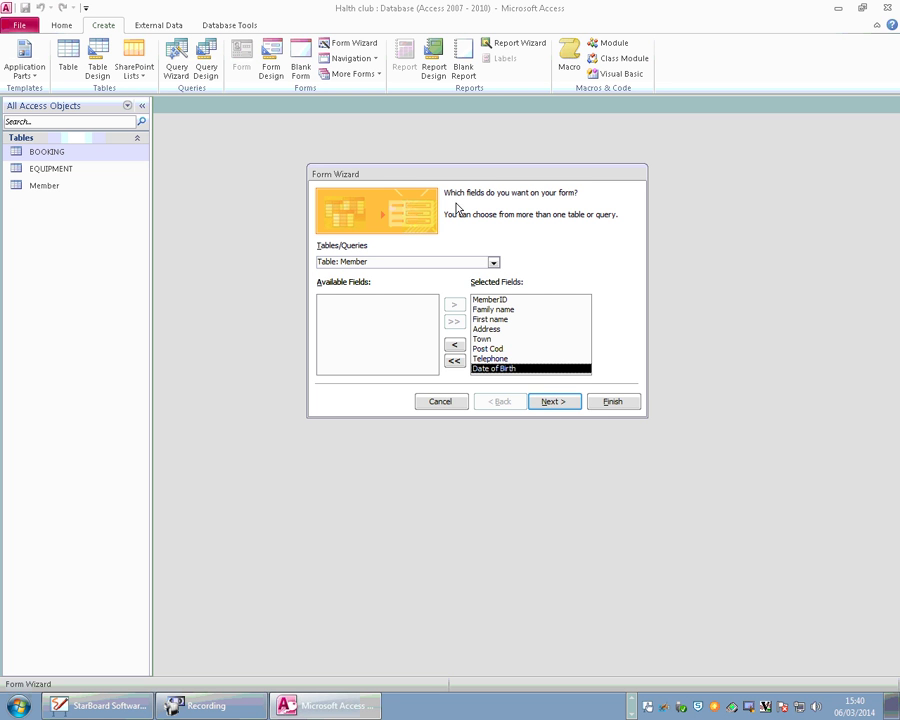
click(554, 405)
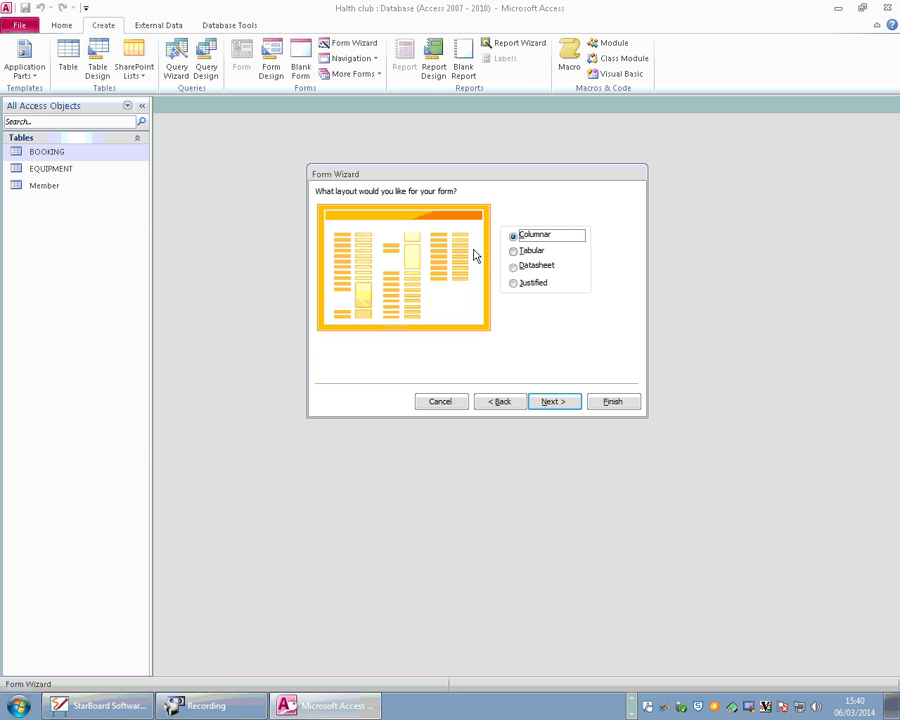
Compare Tabular, Datasheet and Columnar layouts, then pick Justified and continue.
click(530, 251)
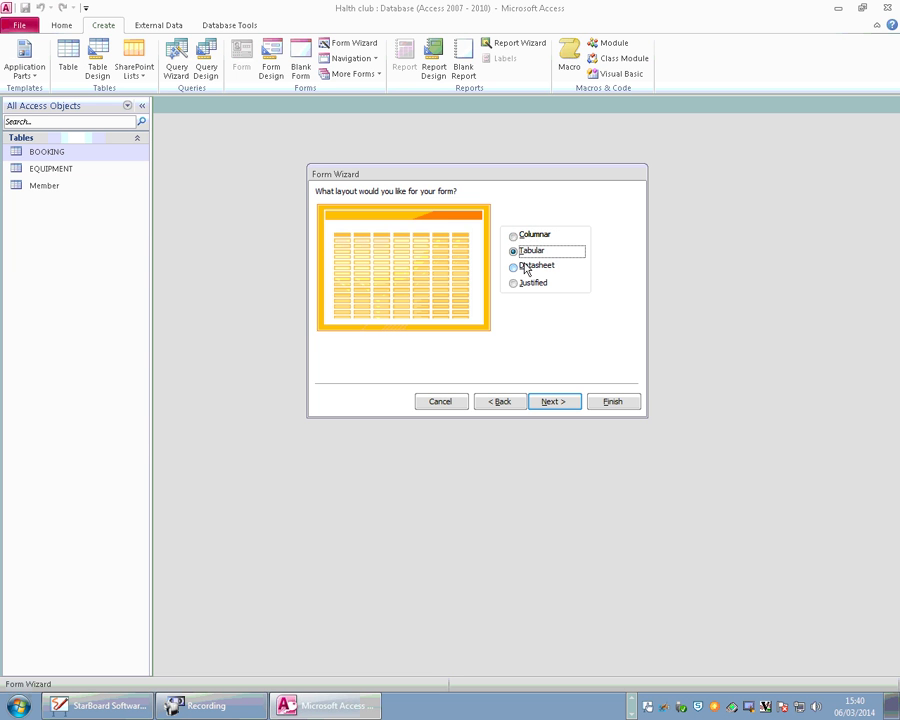
click(519, 267)
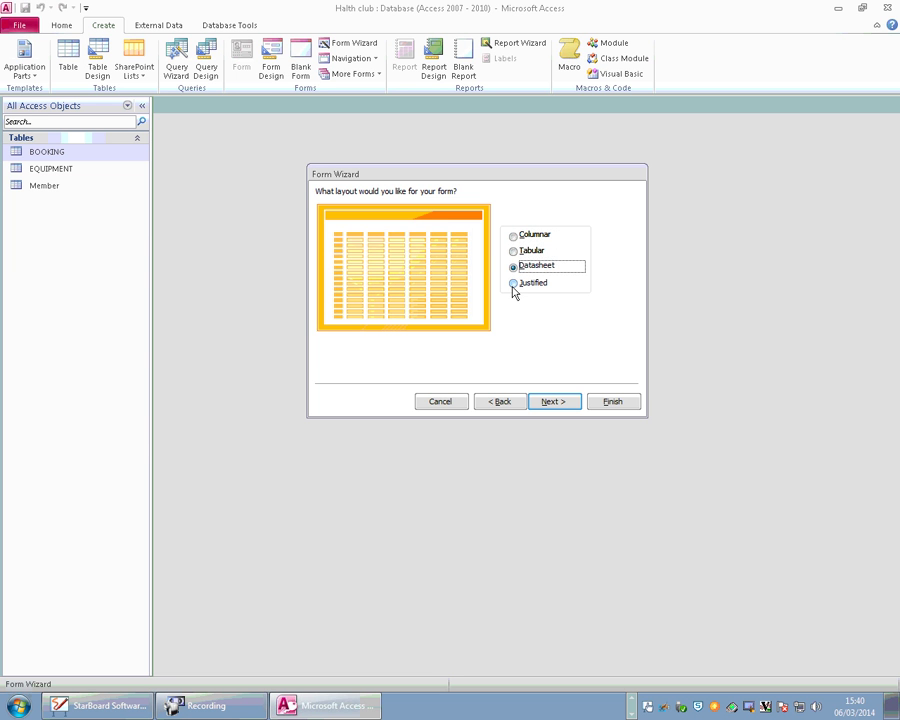
click(514, 290)
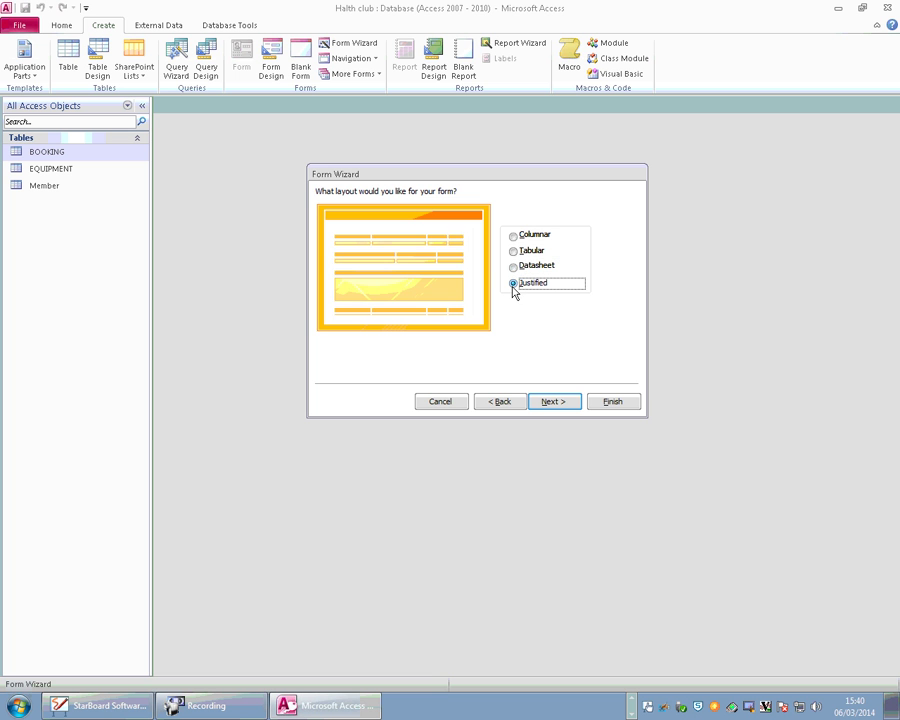
click(514, 237)
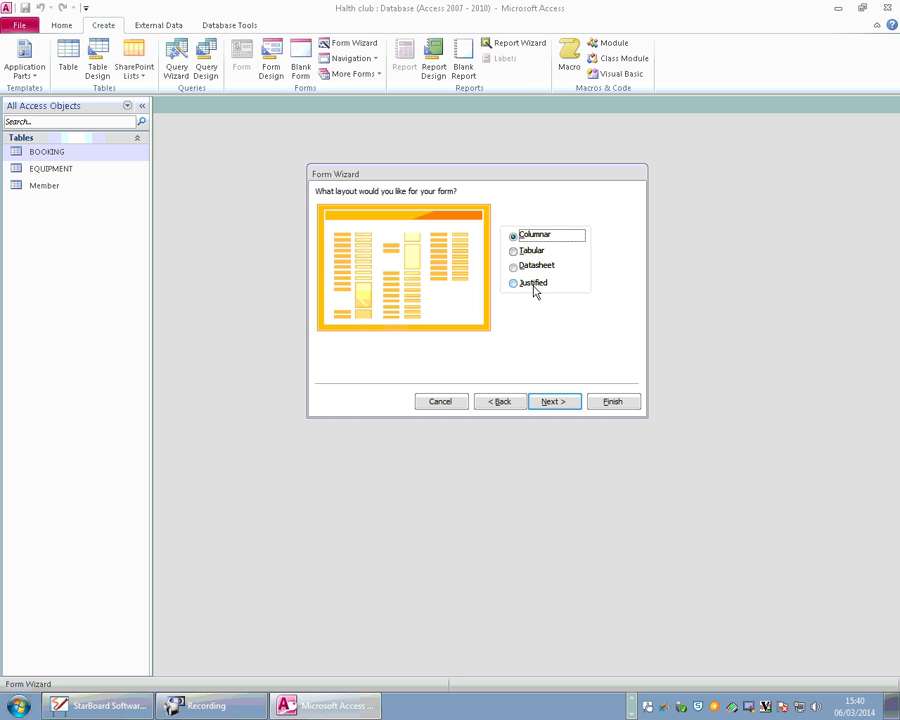
click(520, 287)
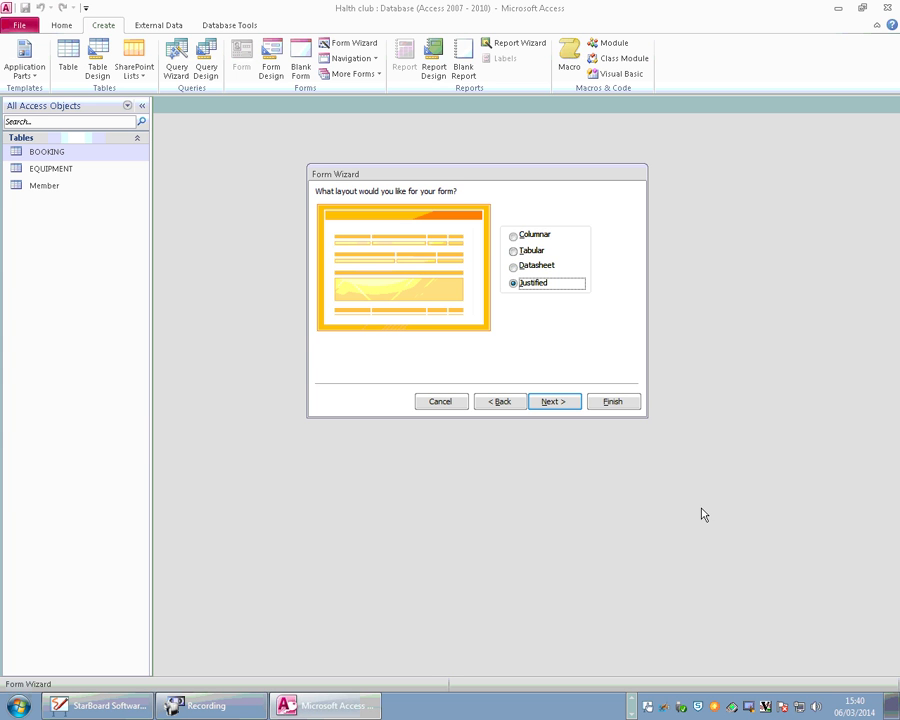
click(562, 401)
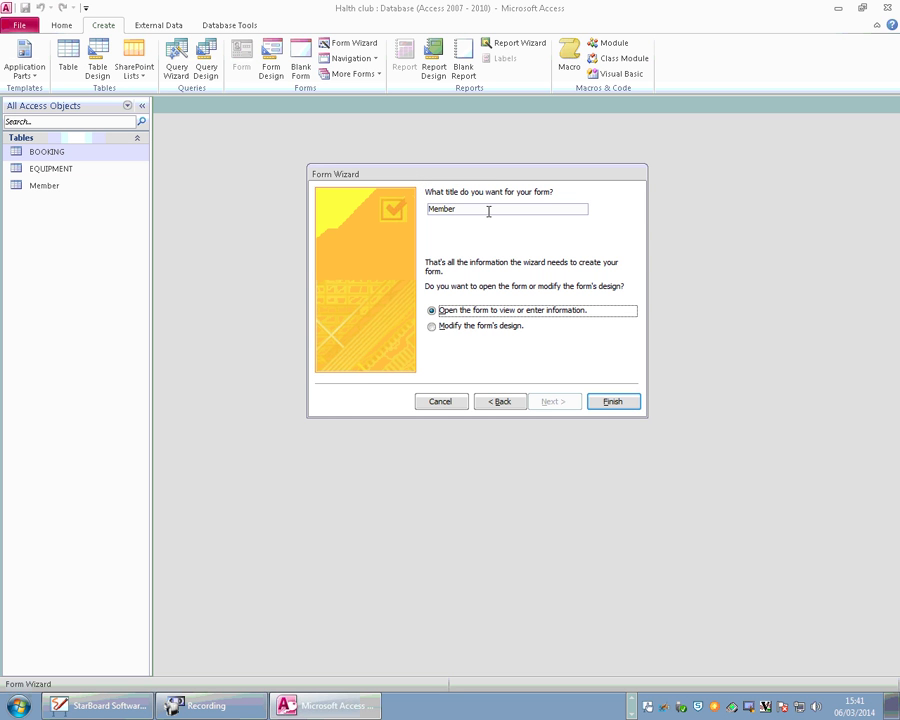
Edit the form title from Member to frmMember.
double_click(468, 209)
click(465, 209)
click(486, 208)
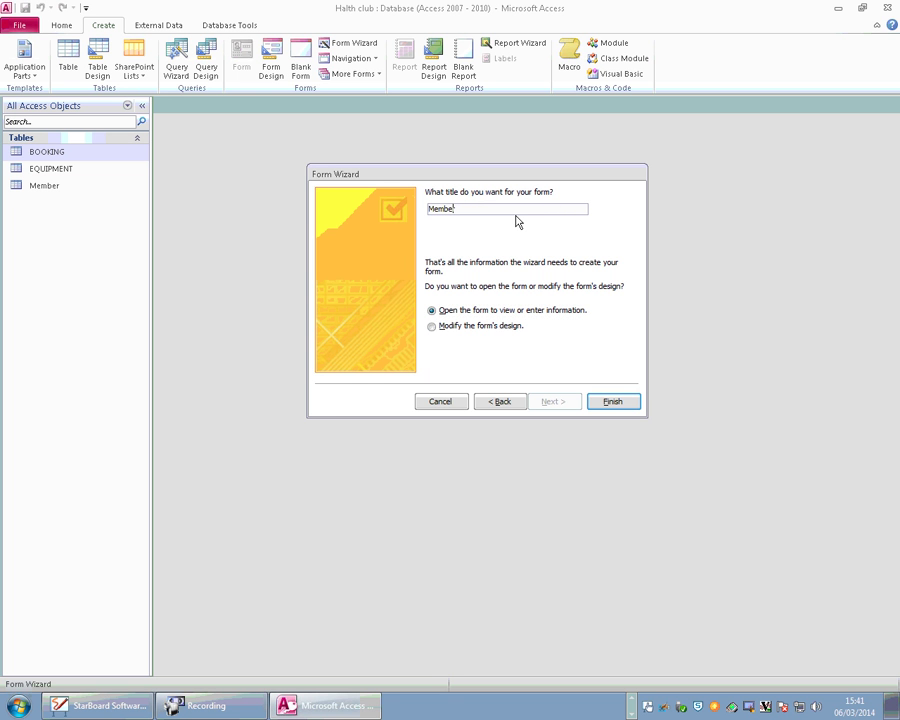
text(rfrm)
key(Caps_Lock)
key(BackSpace)
text(F)
key(BackSpace)
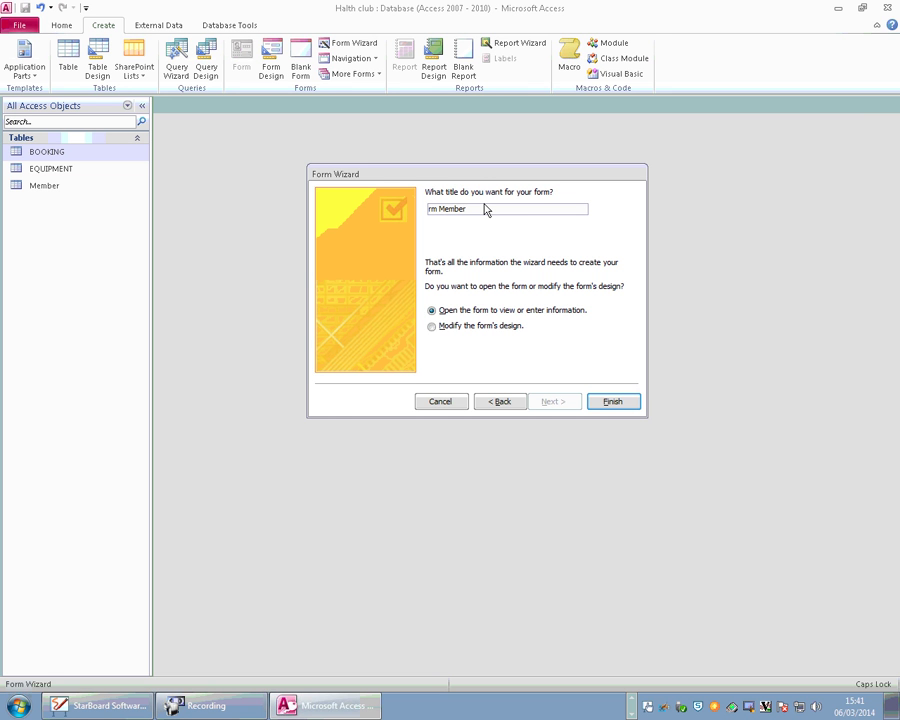
text(F)
click(440, 209)
click(505, 210)
click(619, 402)
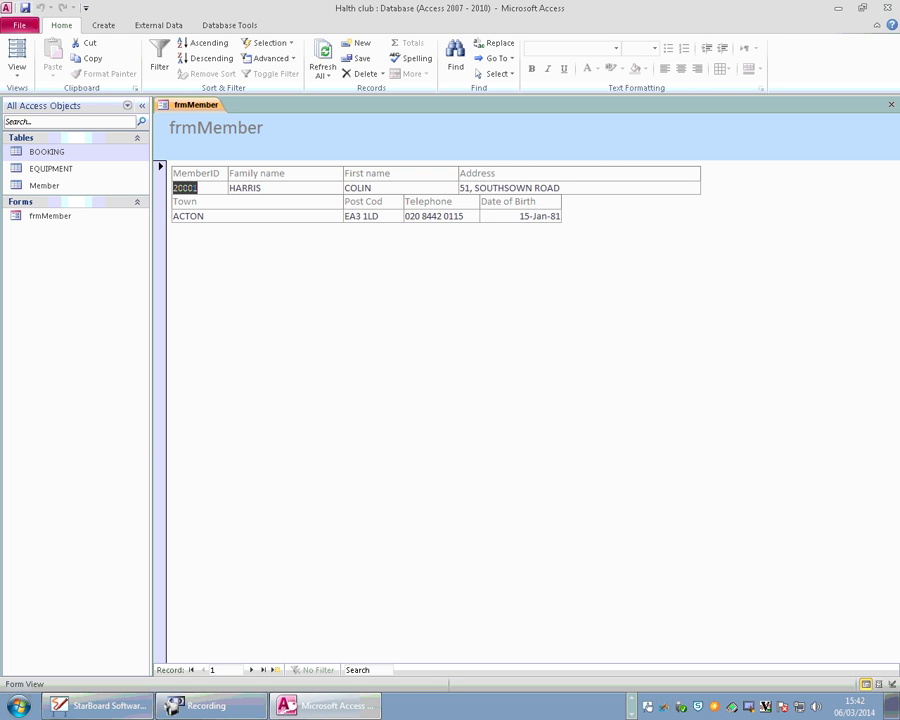
Open the View dropdown listing Form, Layout and Design View.
click(18, 75)
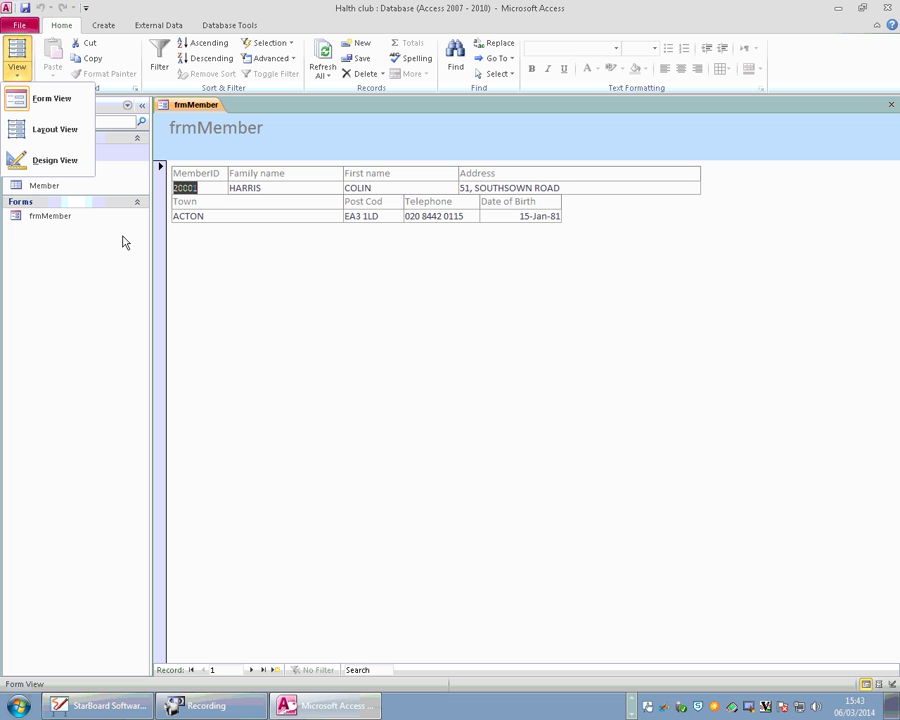
Stay in Form View and step through member records with Next and Previous, ending on record 3.
click(57, 106)
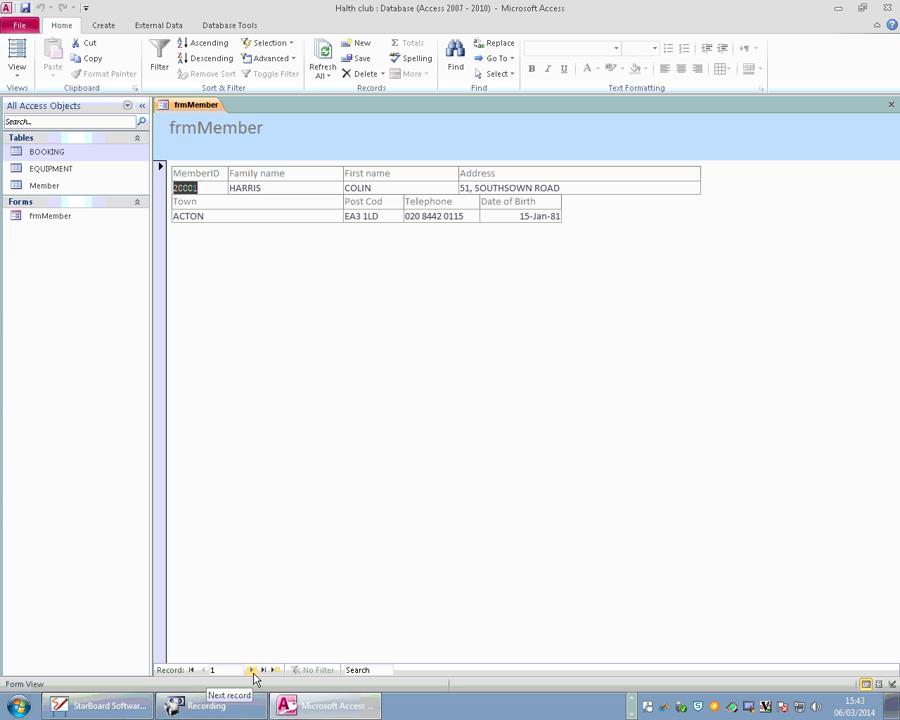
click(253, 674)
click(252, 670)
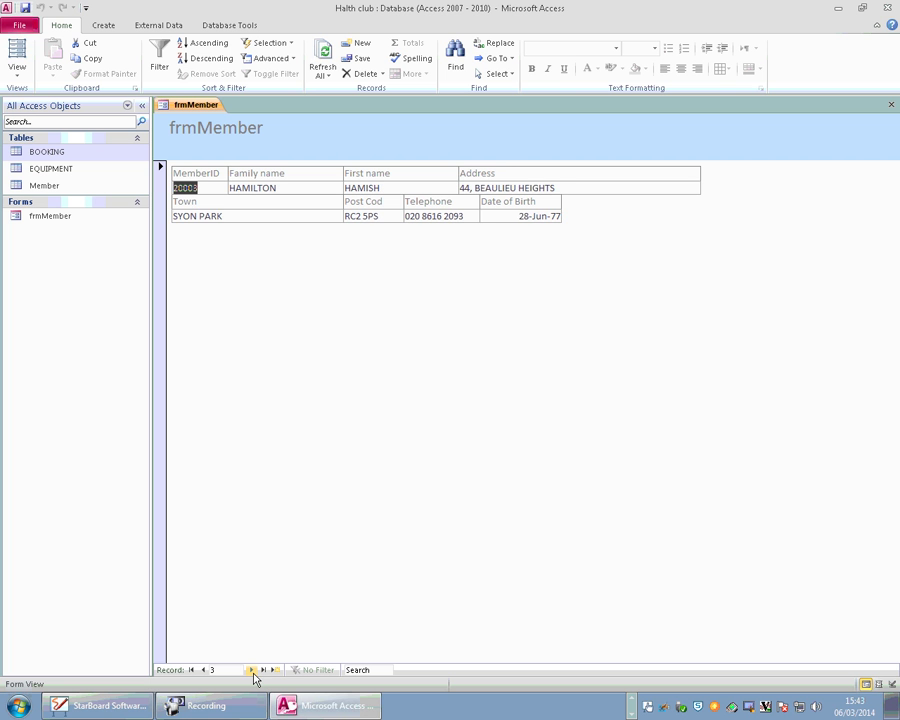
click(251, 670)
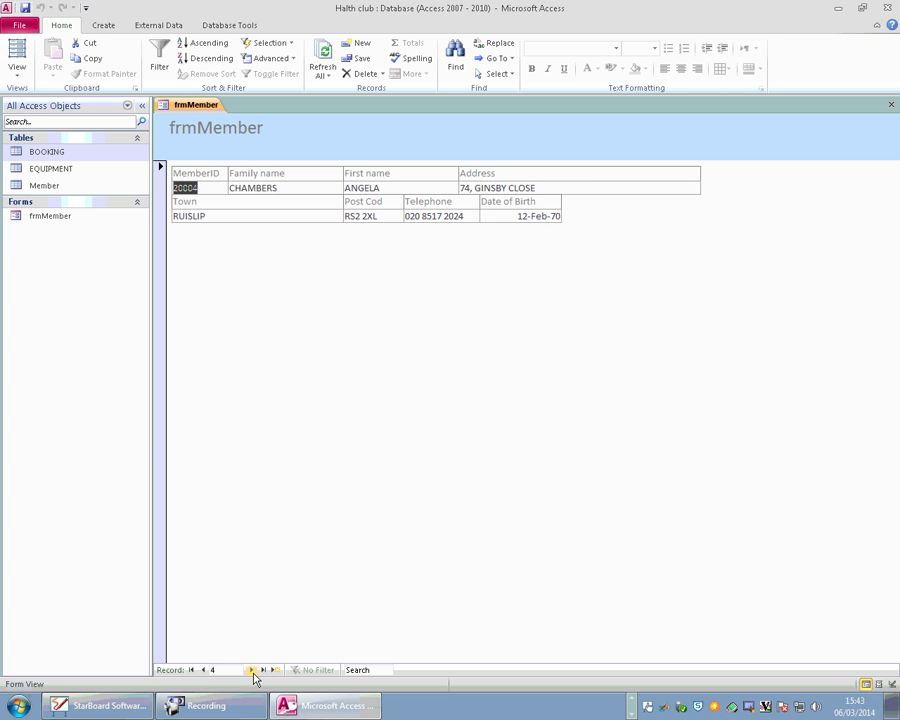
click(200, 671)
click(200, 671)
click(201, 671)
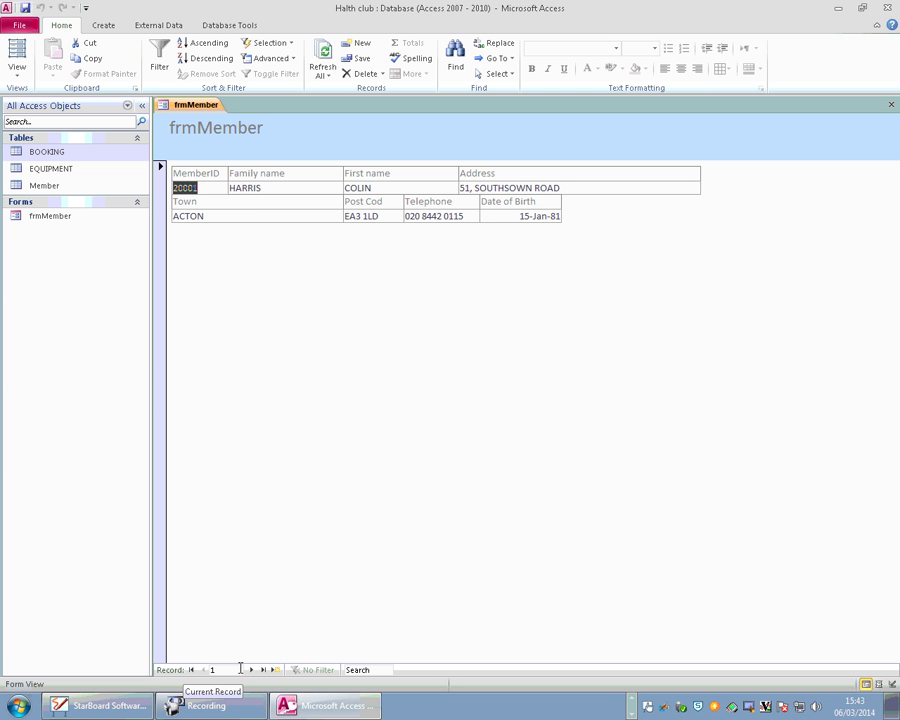
click(240, 669)
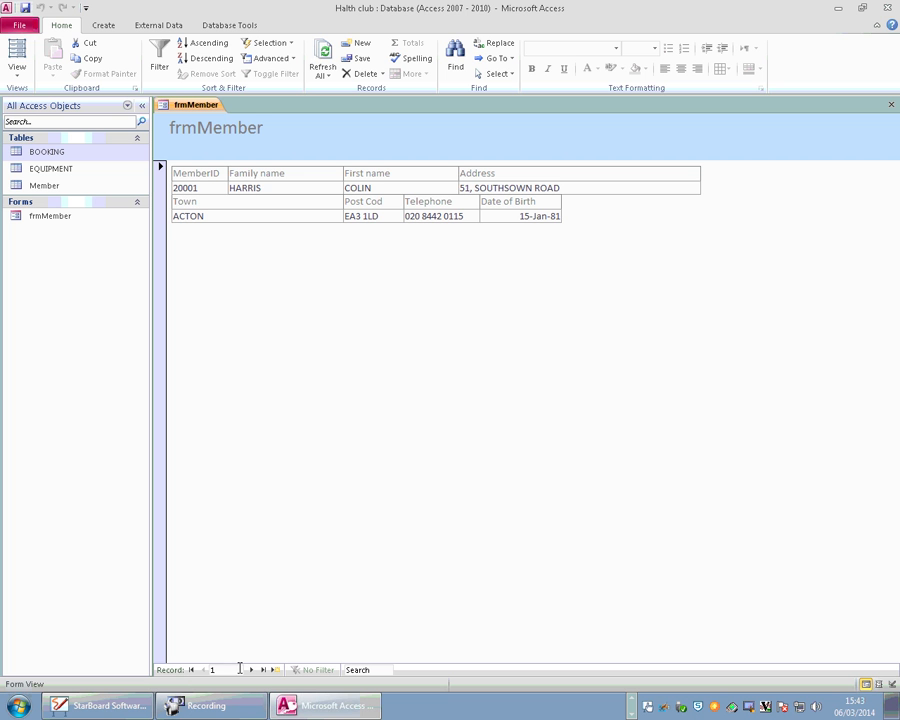
click(252, 669)
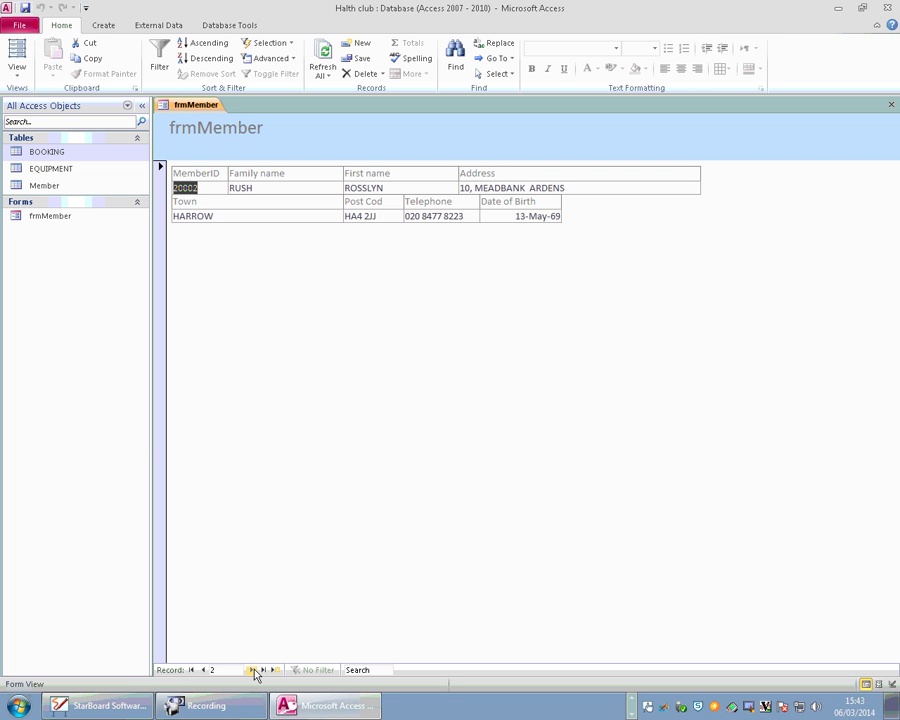
click(253, 670)
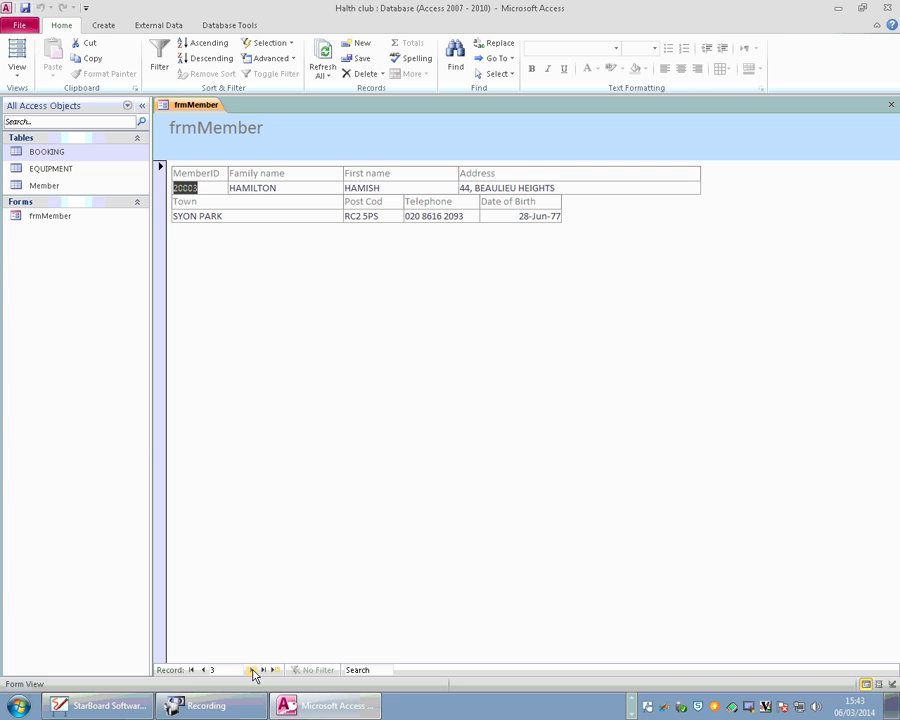
click(205, 669)
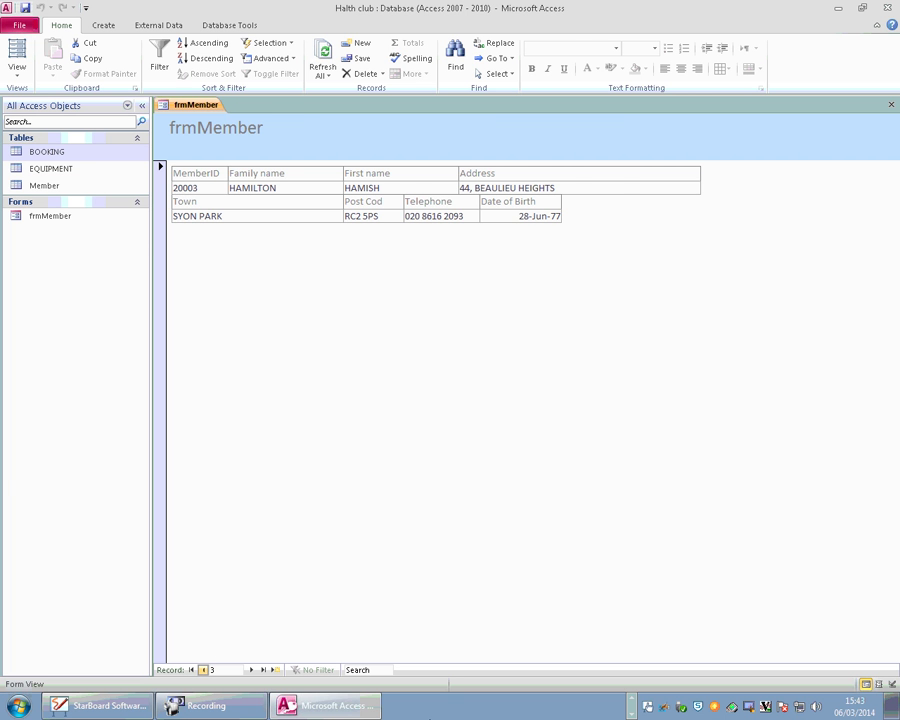
Open the Member table and add a new record with MemberID 67676.
double_click(46, 185)
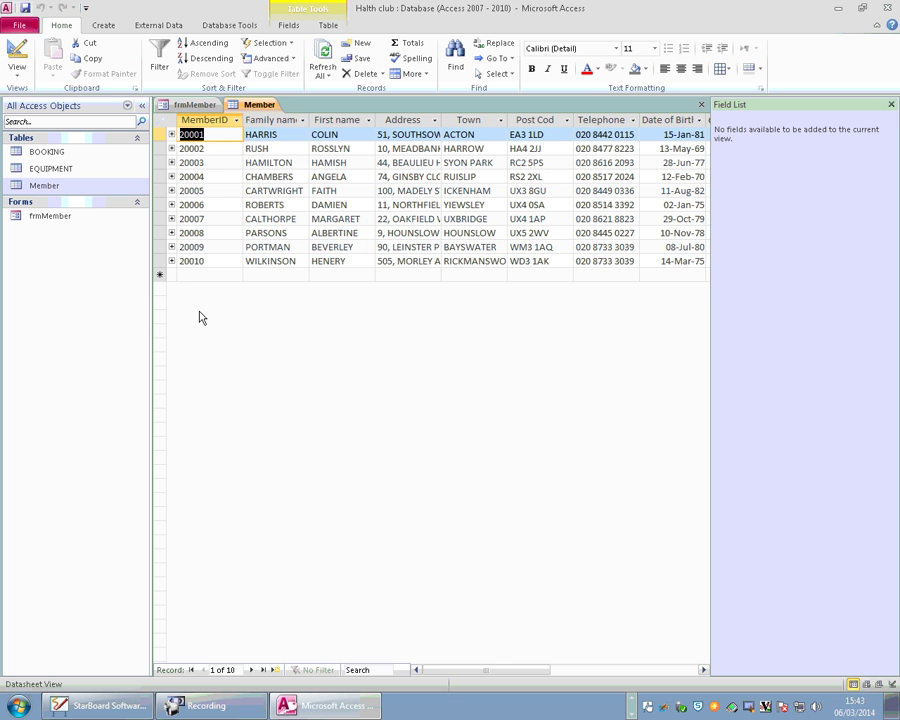
click(186, 272)
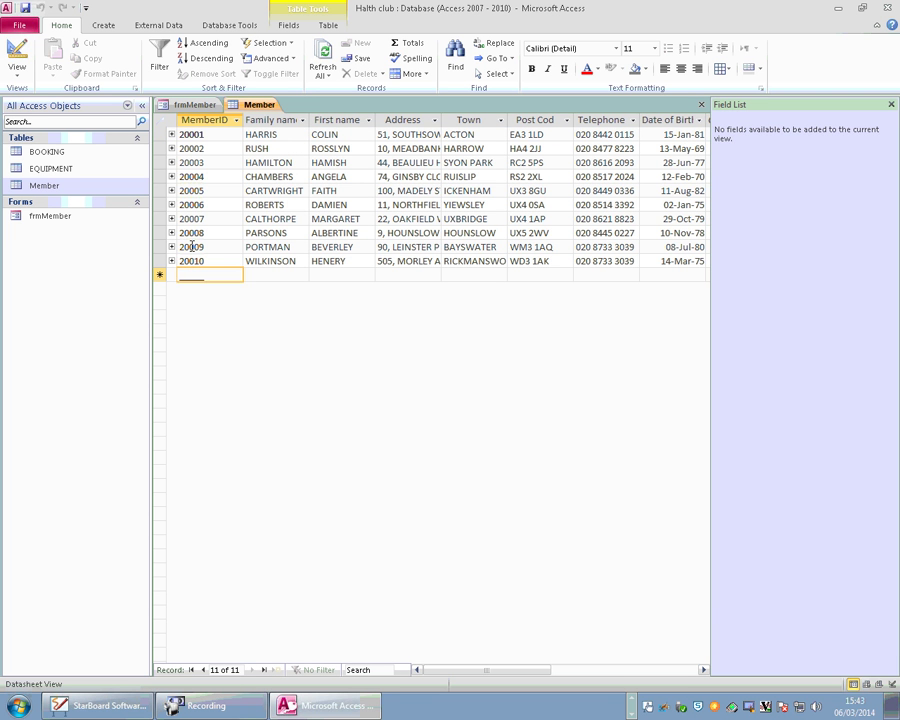
text(67676)
key(Tab)
key(Tab)
key(Tab)
key(Tab)
key(Tab)
key(Tab)
key(Tab)
key(Tab)
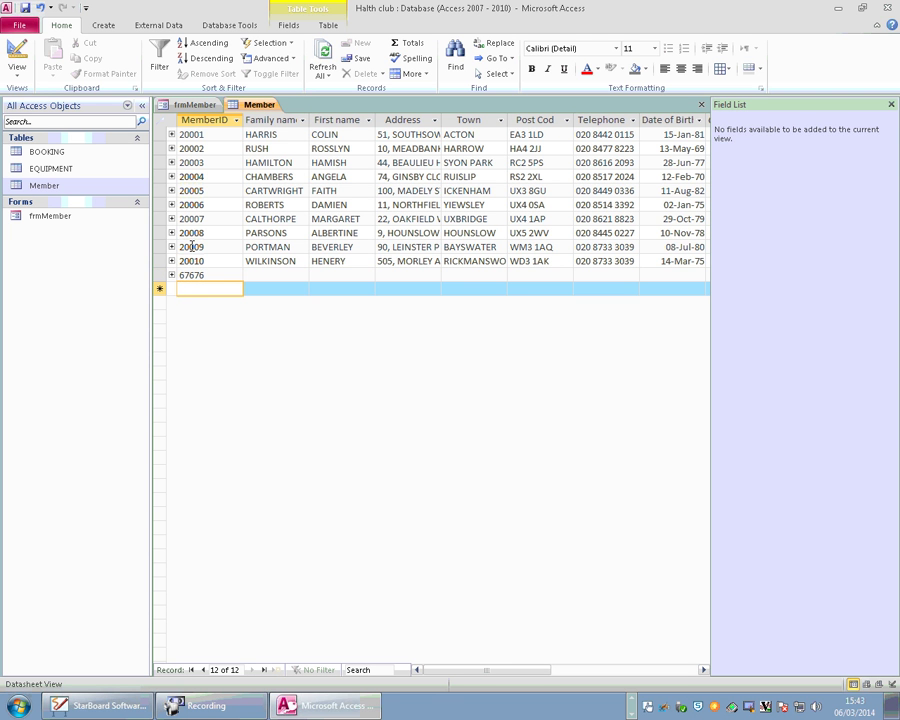
Switch between frmMember and the Member datasheet, then close frmMember.
click(200, 105)
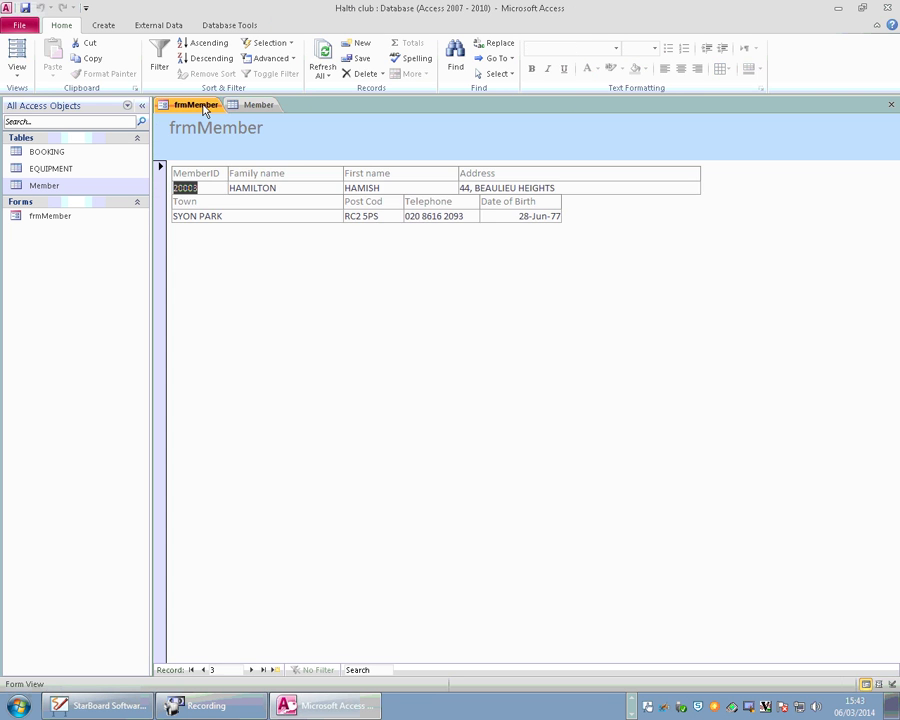
click(250, 108)
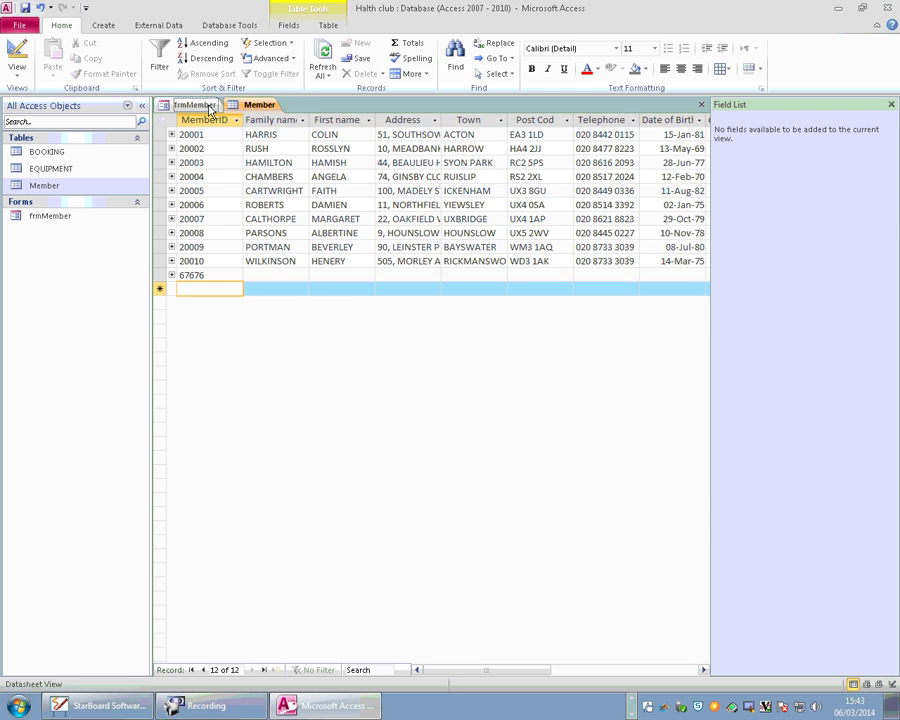
click(208, 108)
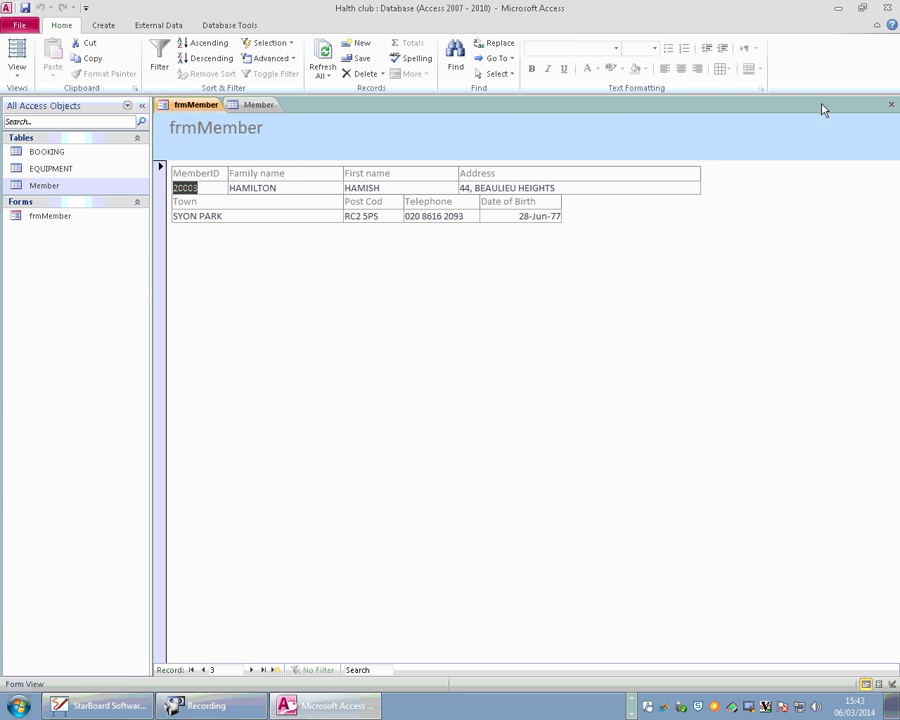
click(891, 104)
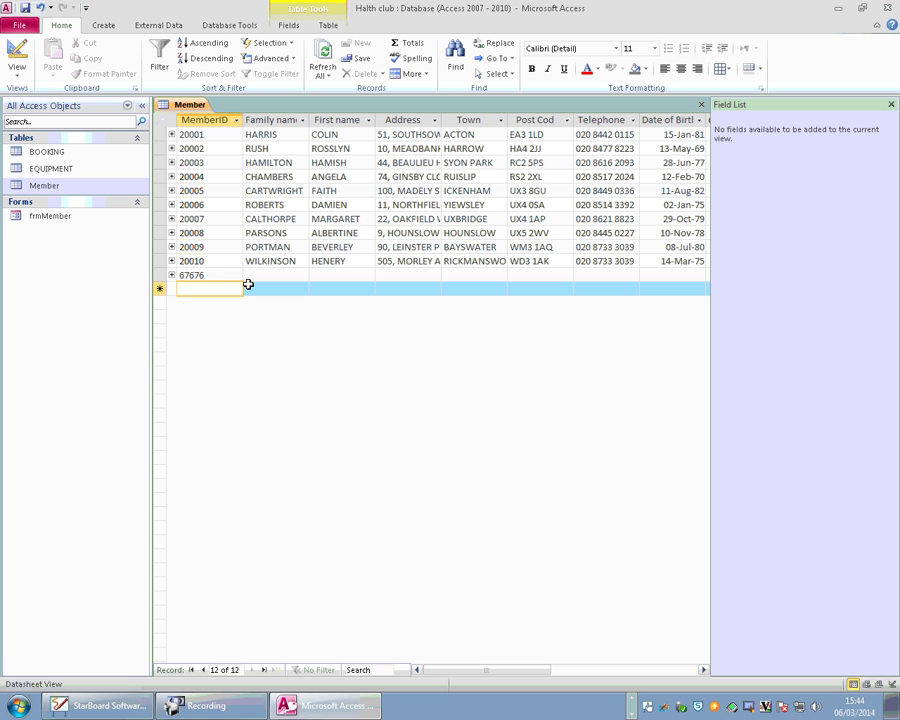
Try clearing the new MemberID, cancel after the null-key warning, and reopen frmMember.
click(210, 275)
key(BackSpace)
key(BackSpace)
key(BackSpace)
key(BackSpace)
key(BackSpace)
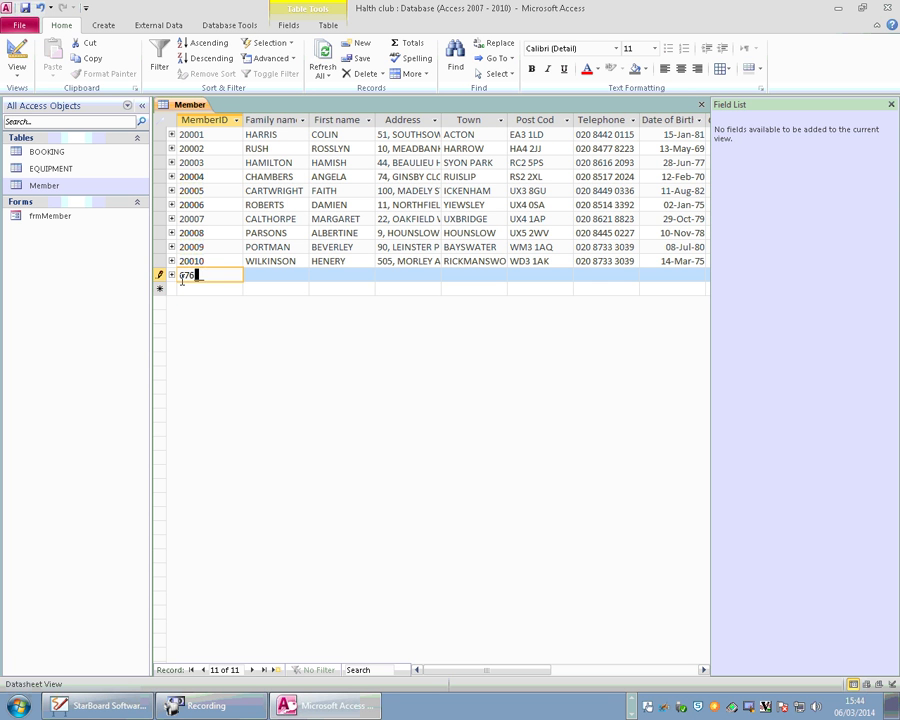
key(Return)
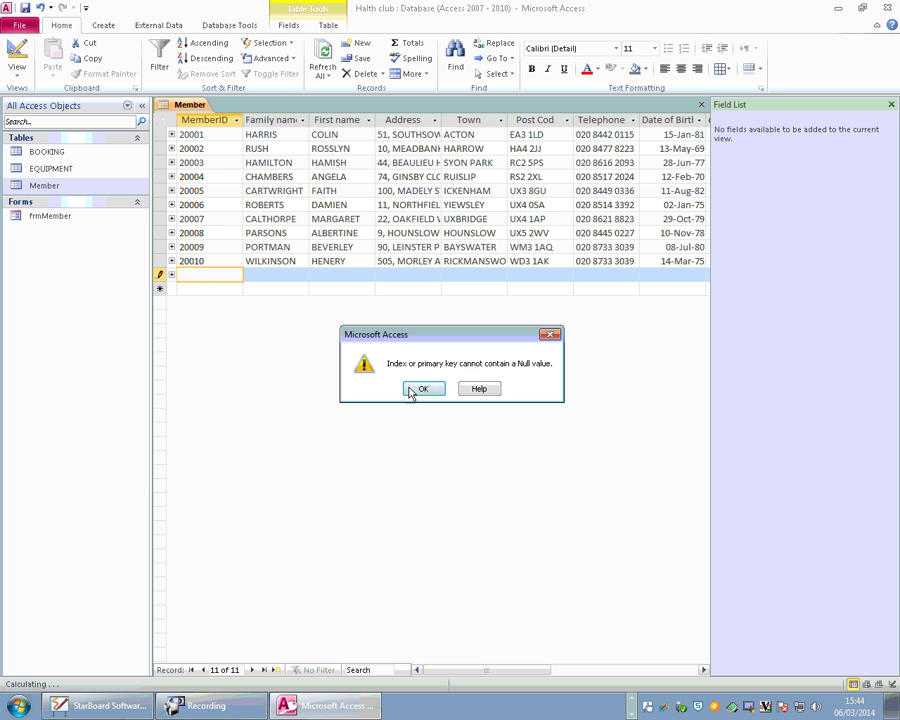
click(421, 387)
key(Escape)
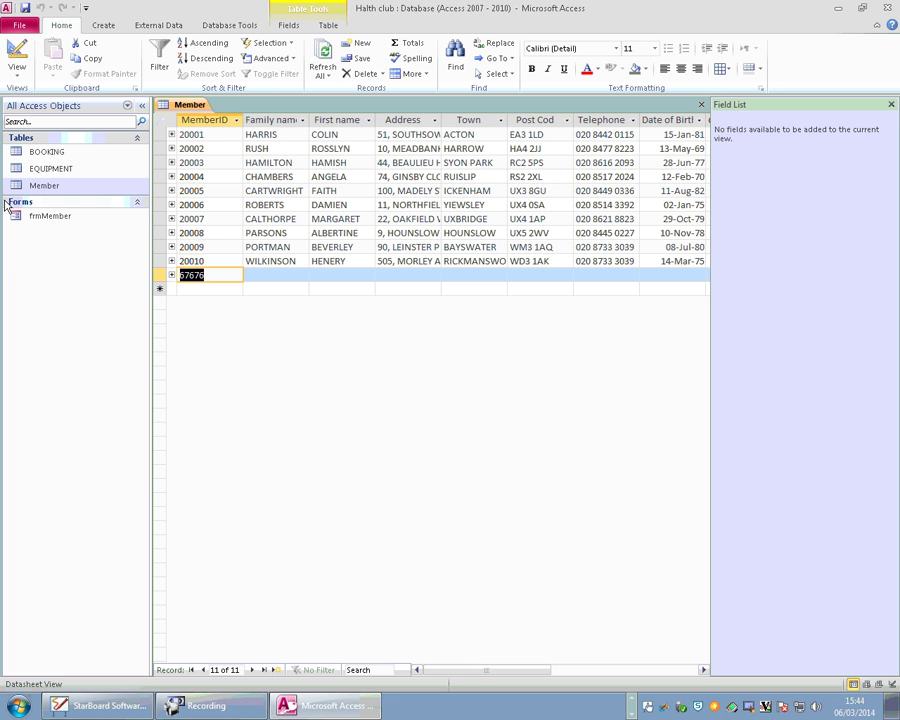
click(30, 216)
double_click(30, 216)
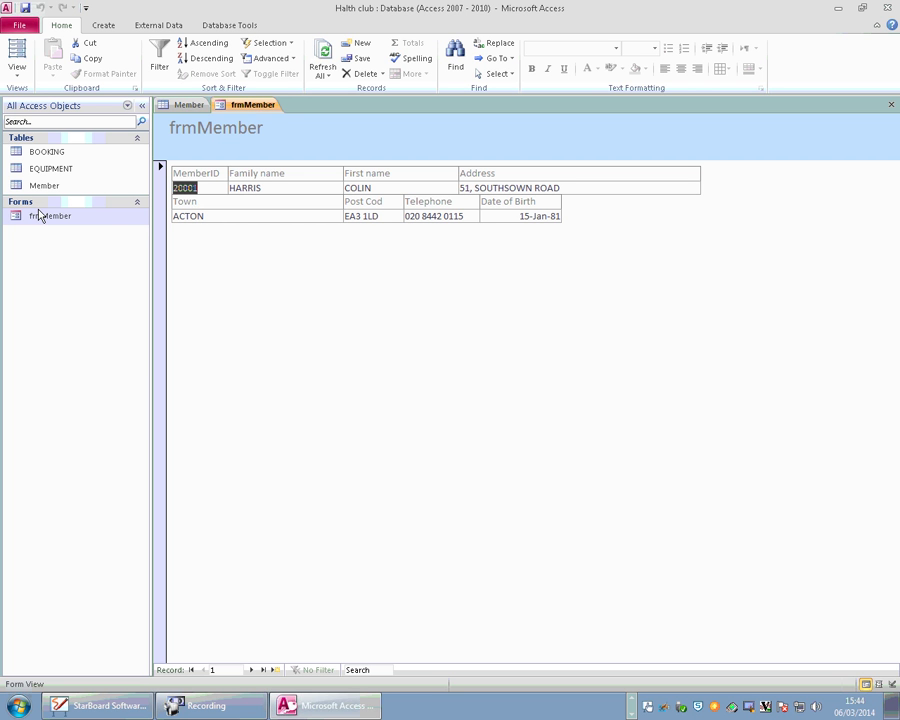
Undo a stray Town edit and move through the records to a new blank record.
click(239, 216)
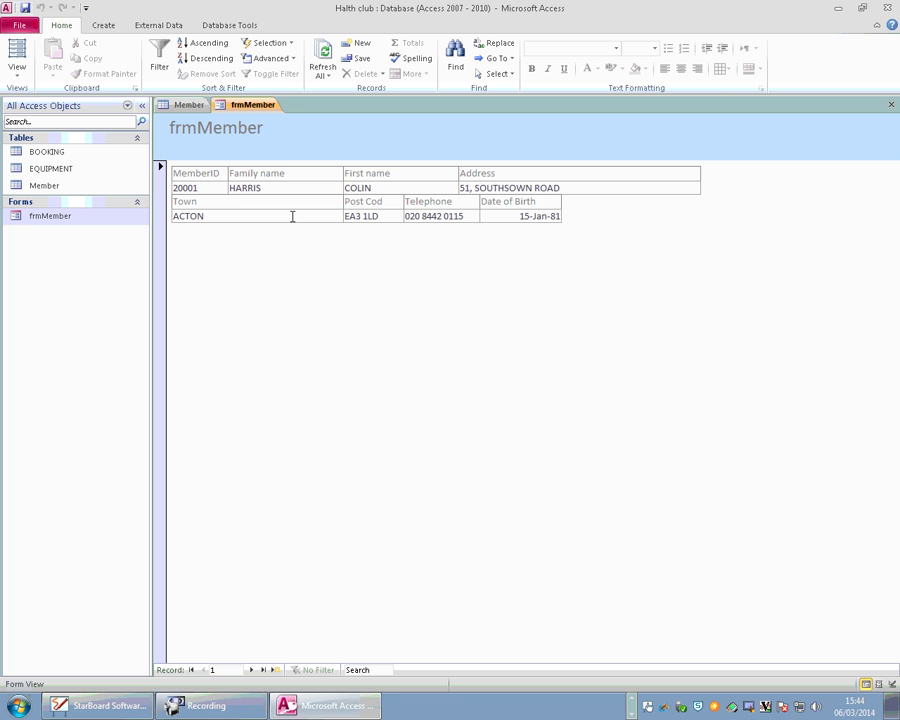
text(j)
key(BackSpace)
double_click(251, 670)
click(252, 670)
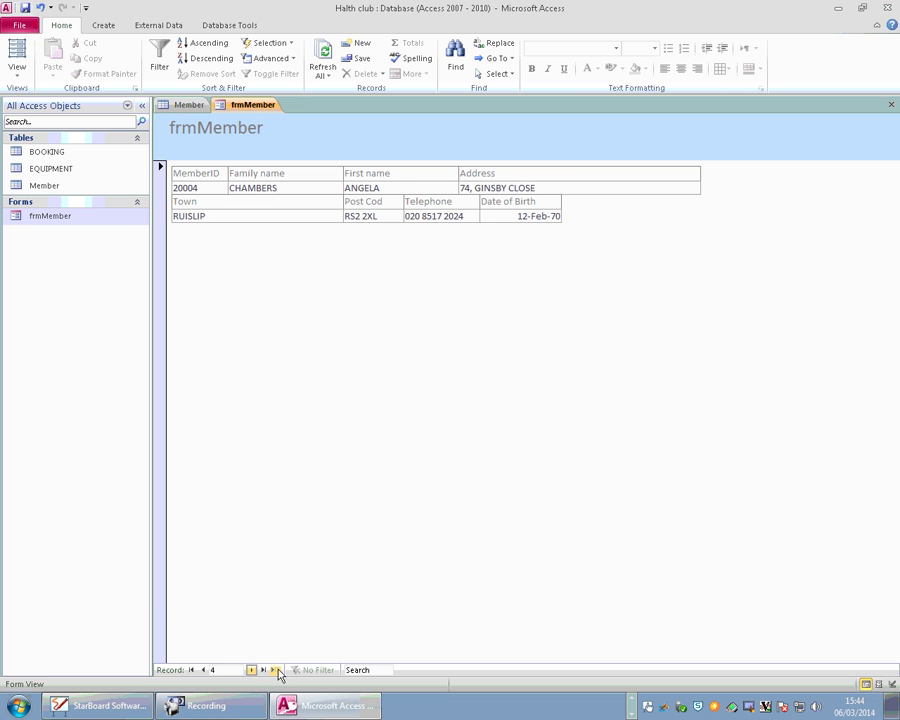
click(263, 670)
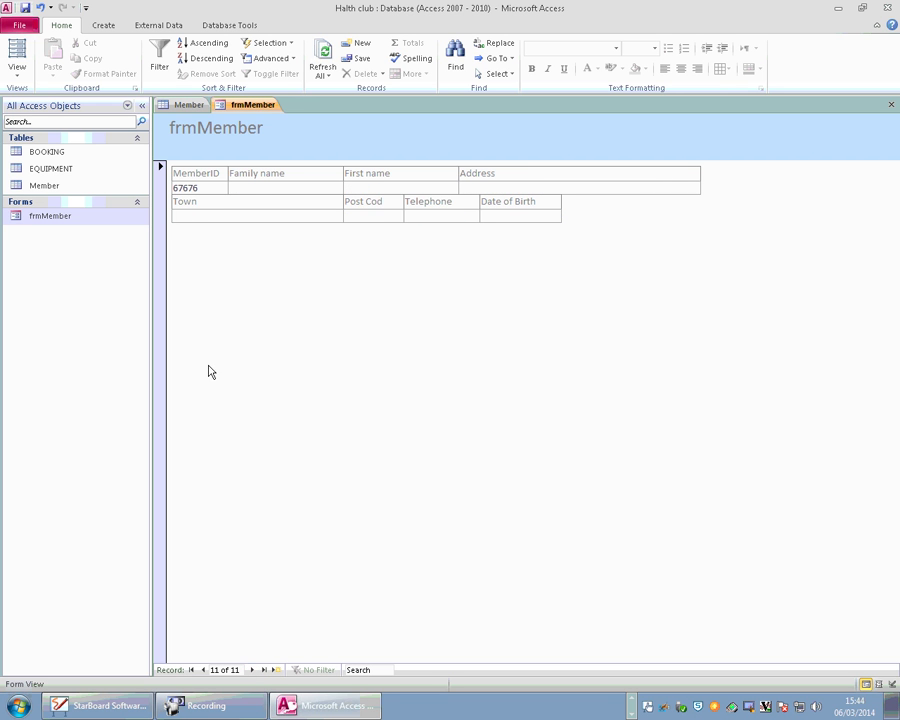
click(228, 188)
key(Caps_Lock)
key(Tab)
key(Tab)
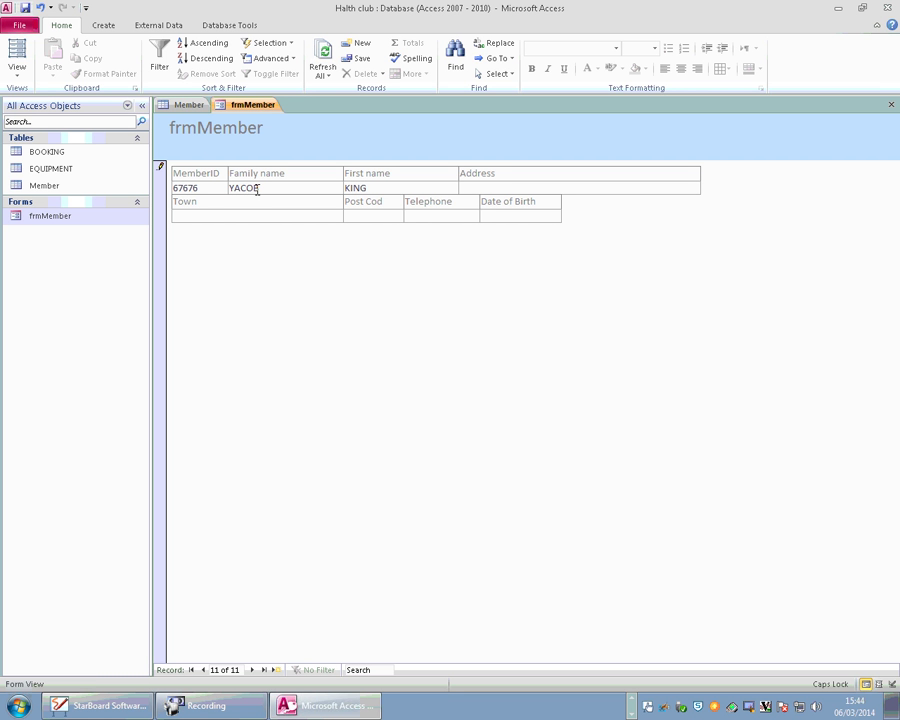
key(shift+Tab)
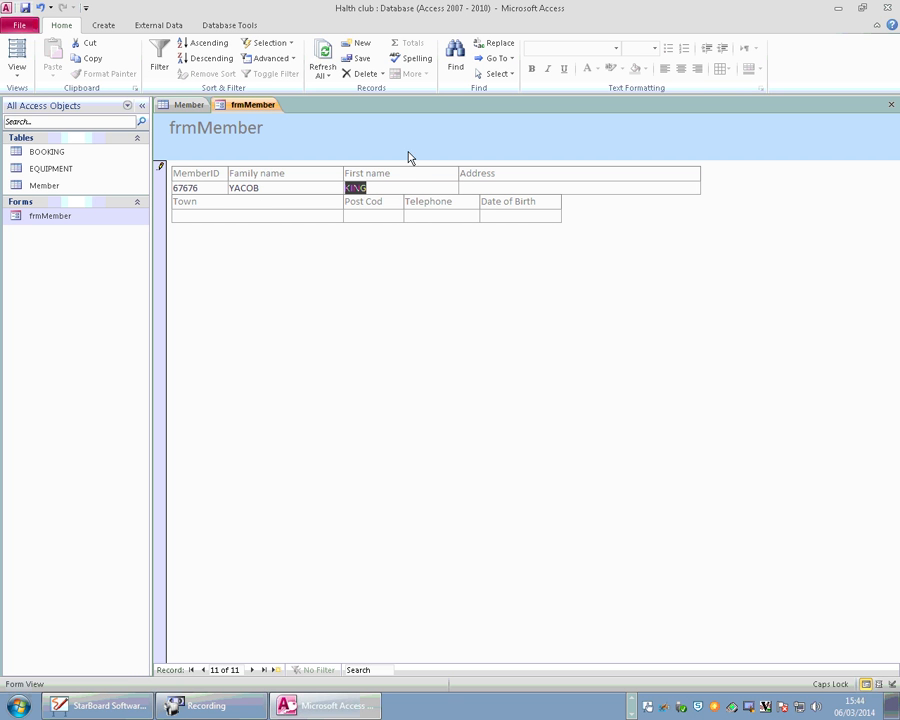
click(405, 205)
double_click(402, 190)
click(407, 190)
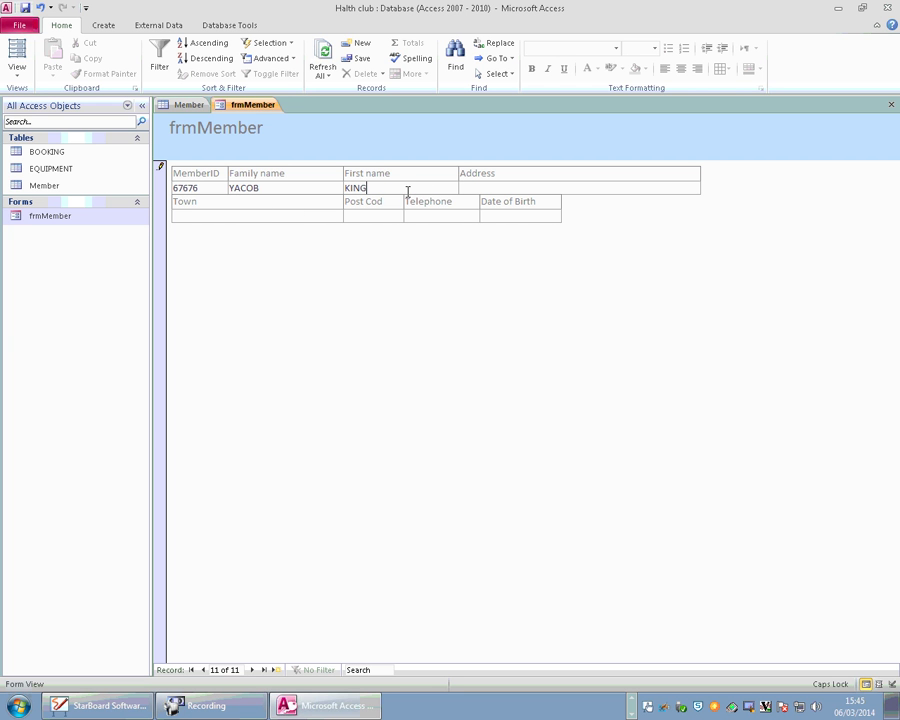
click(482, 185)
click(374, 190)
Switch frmMember through Layout View into Design View, closing the Field List.
click(14, 50)
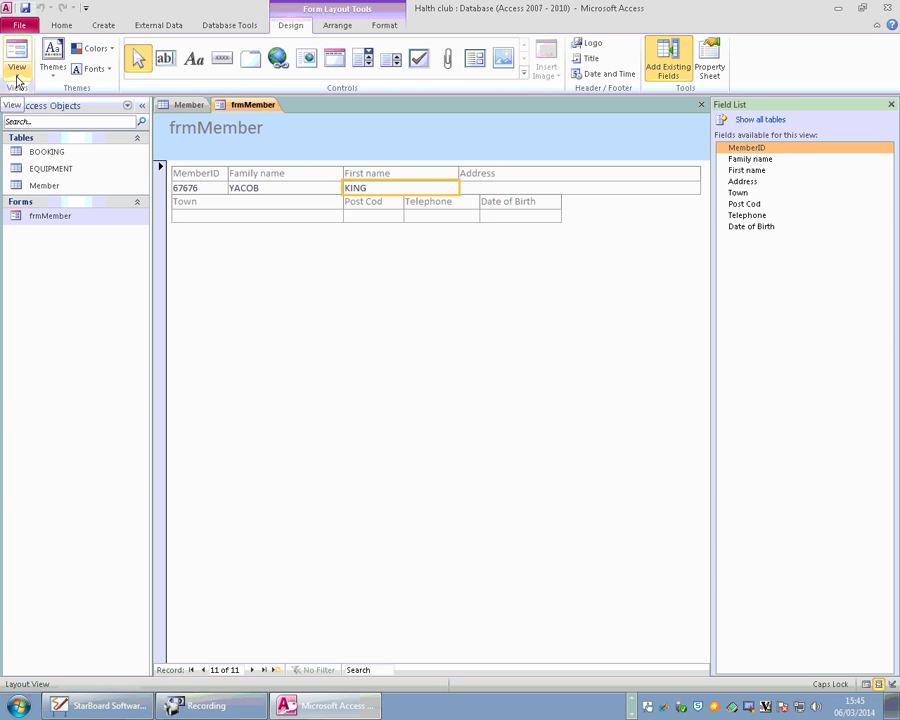
click(892, 106)
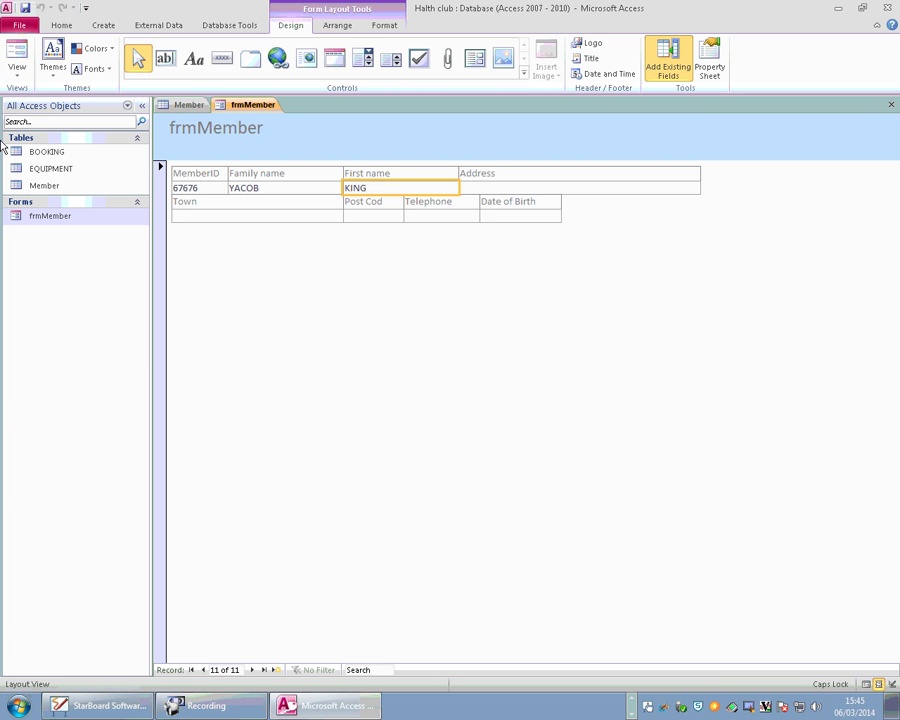
click(16, 70)
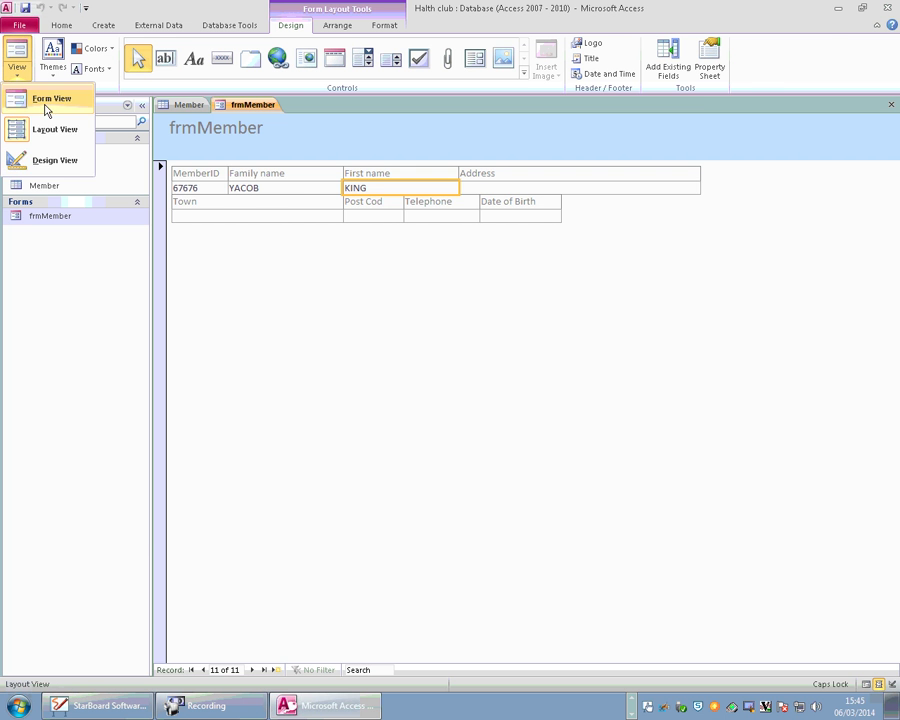
click(66, 162)
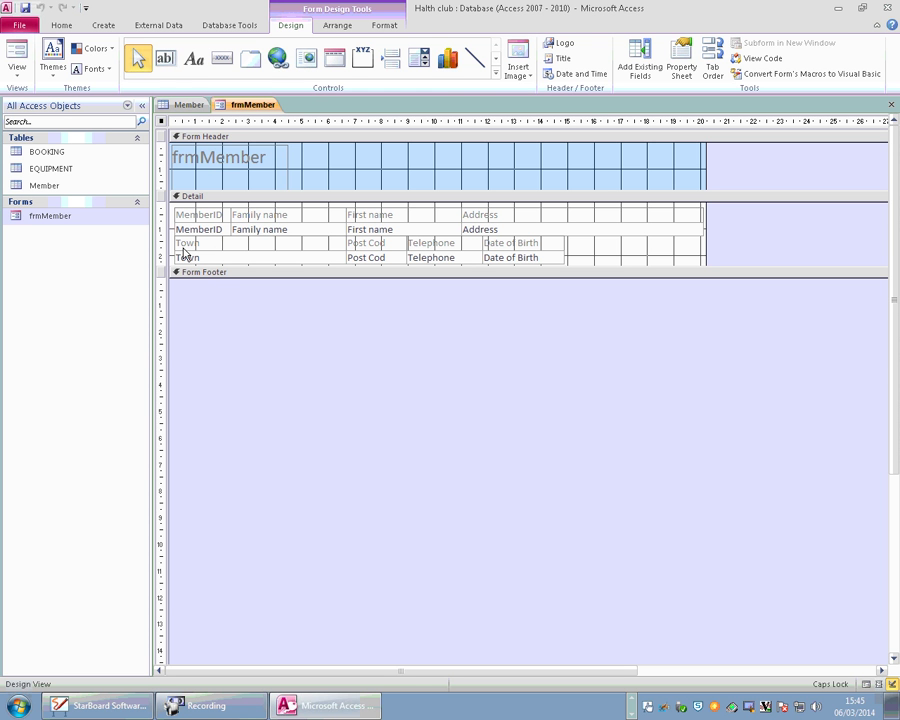
Show the form's Property Sheet filtered to its Format properties.
key(F4)
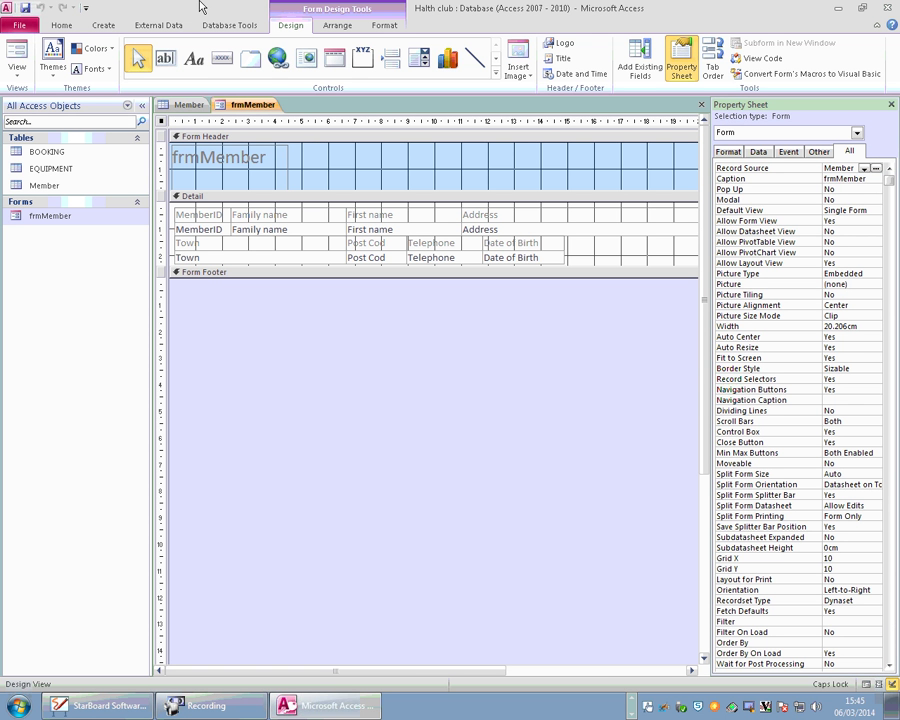
scroll(705, 383, down, 2)
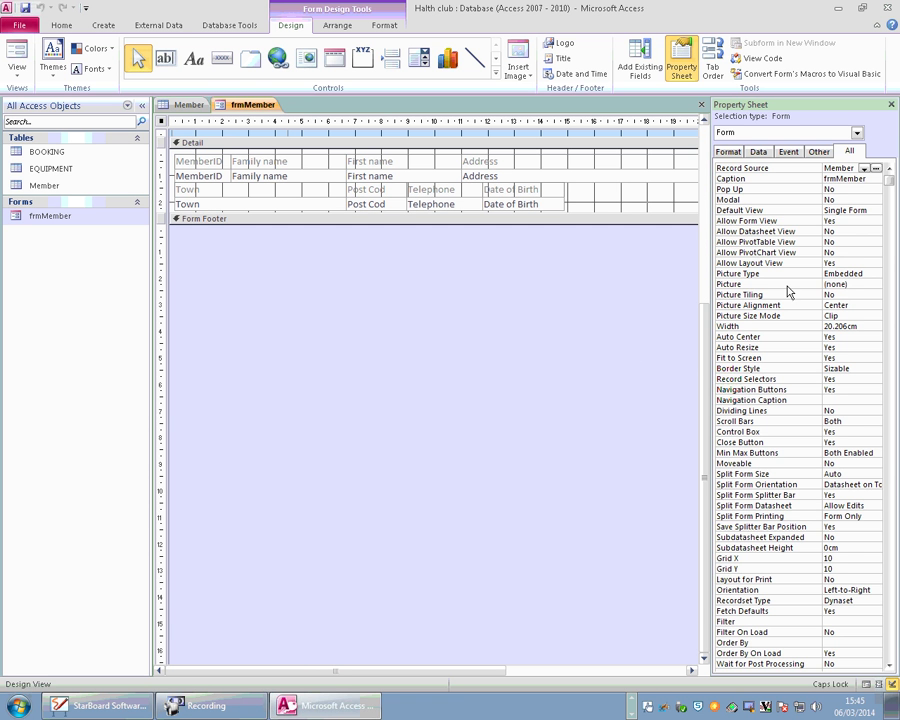
click(890, 185)
drag(890, 185, 891, 191)
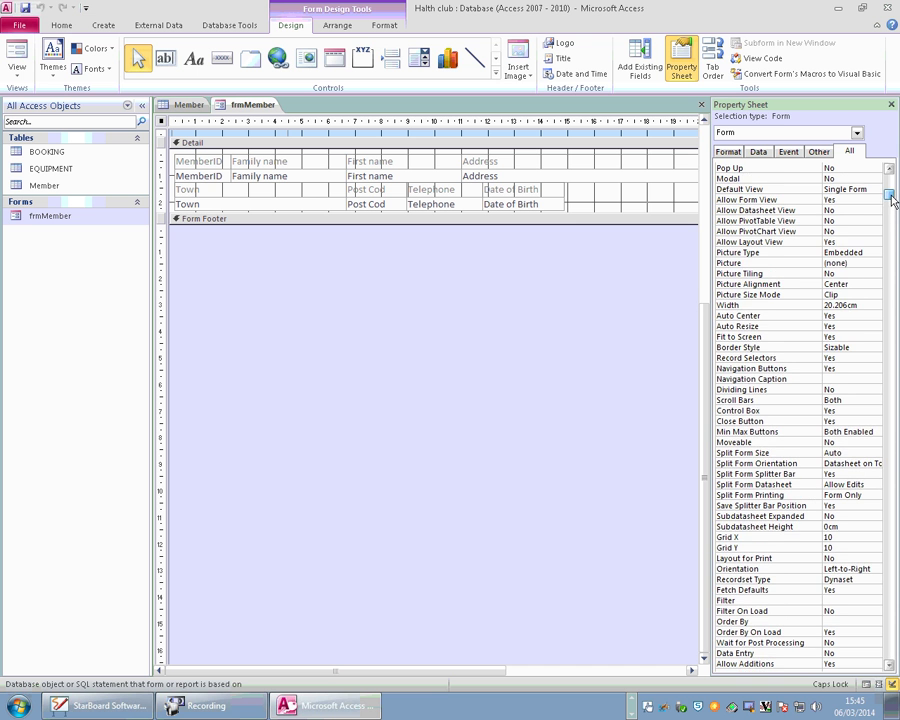
scroll(795, 383, down, 1)
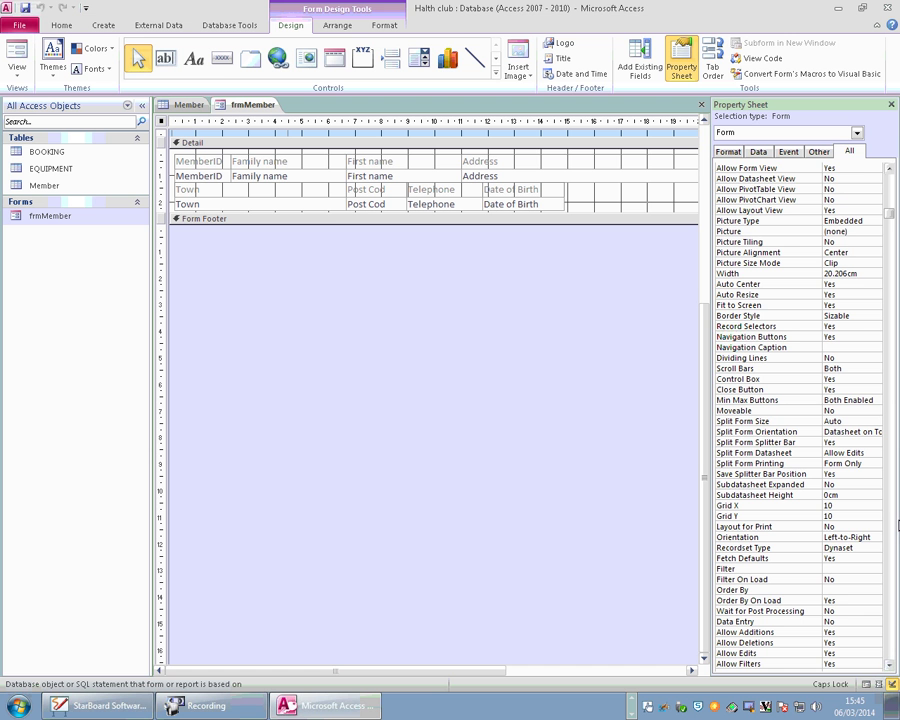
click(727, 151)
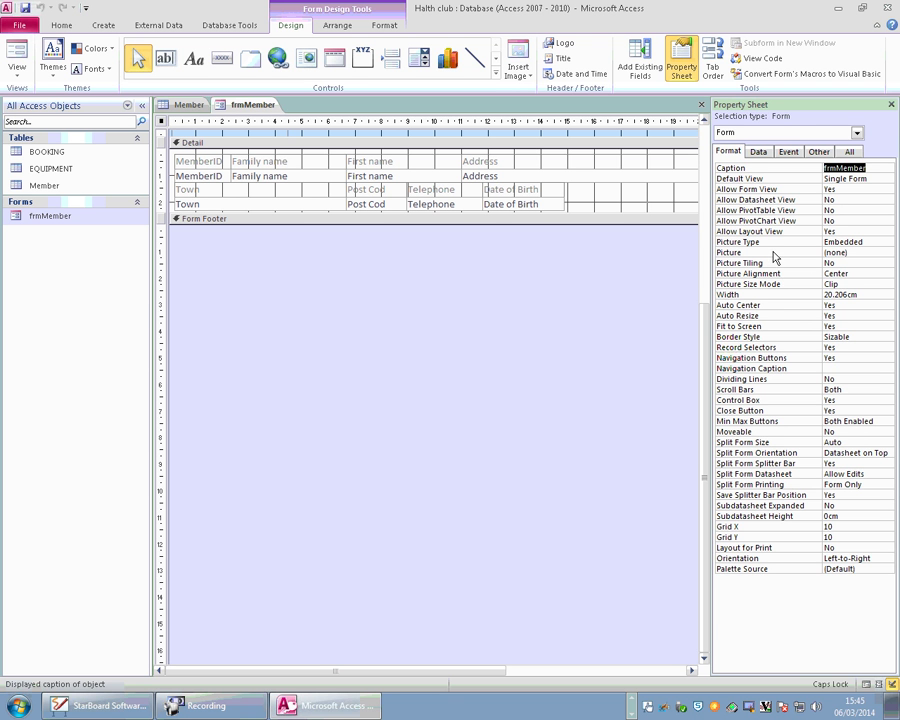
Set frmMember's background Picture to Penguins.jpg from Sample Pictures, then close the design view.
click(863, 252)
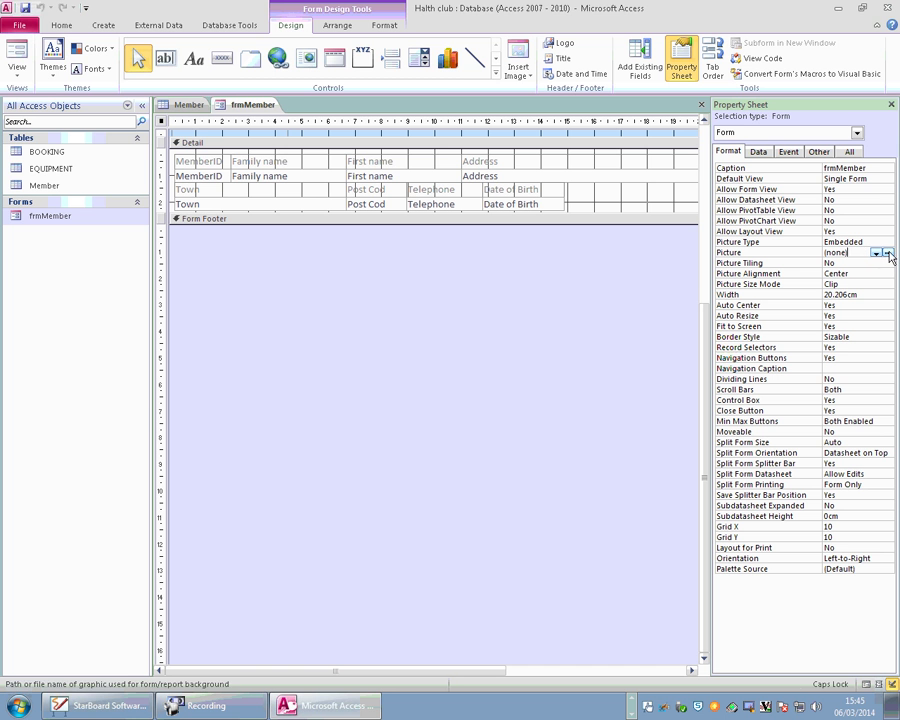
click(885, 252)
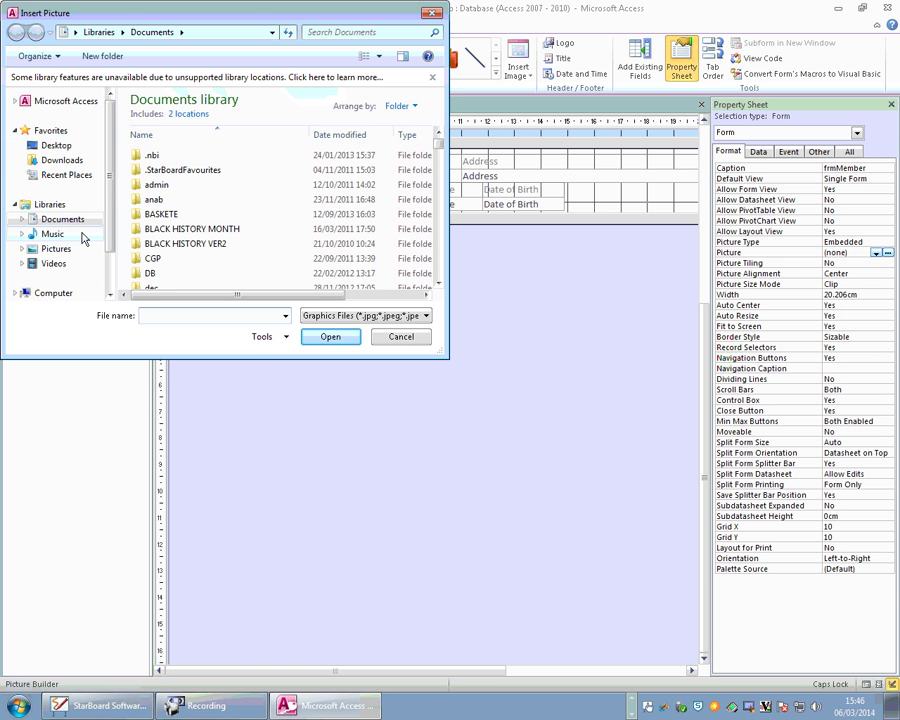
click(56, 248)
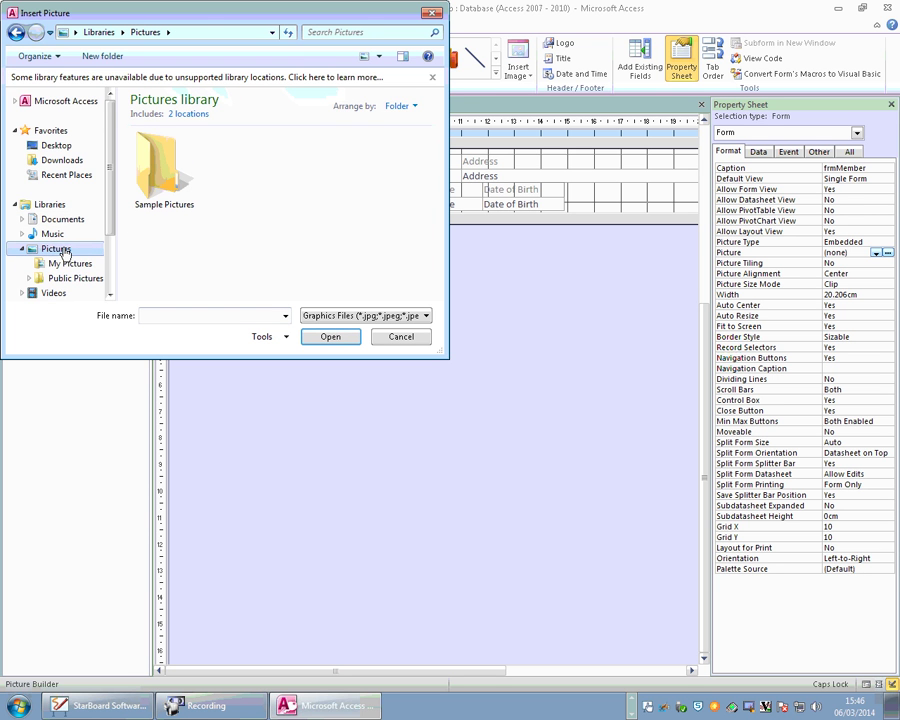
click(160, 163)
double_click(160, 163)
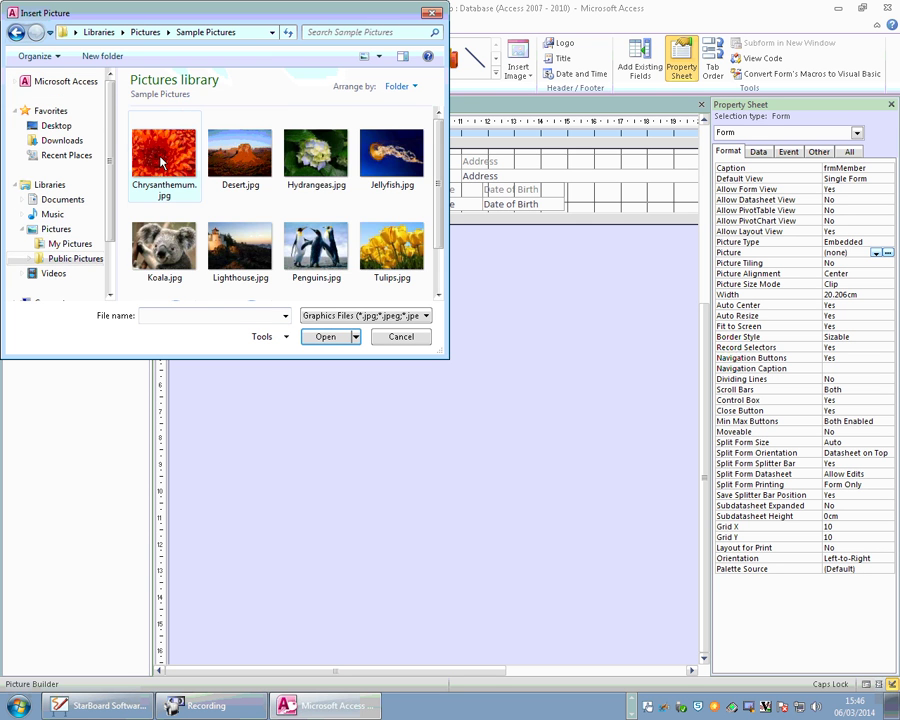
click(316, 245)
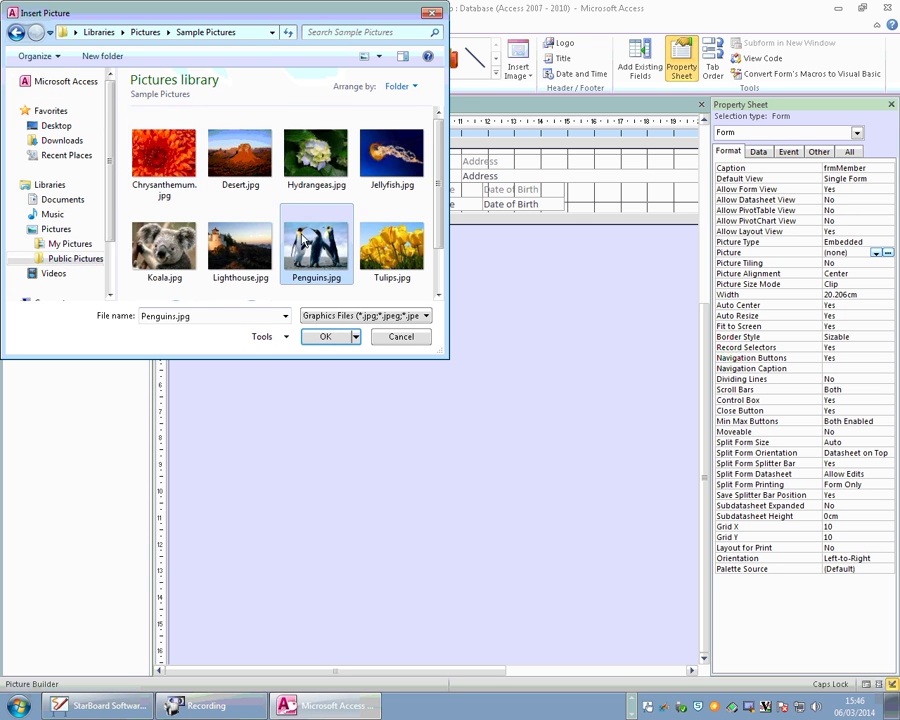
click(334, 336)
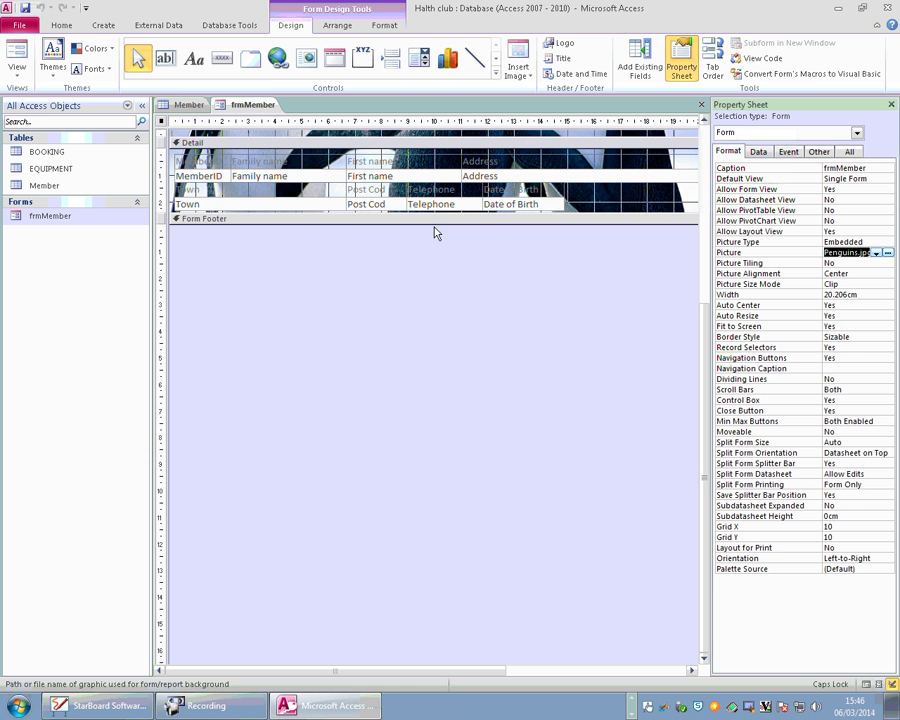
click(701, 104)
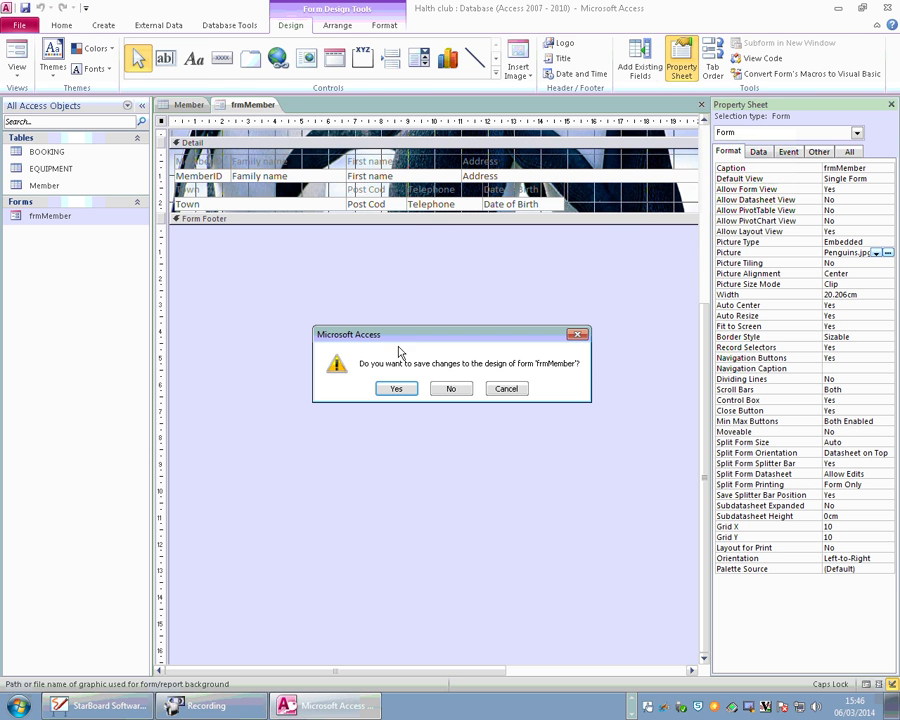
Save the frmMember design changes and go to the Create ribbon.
click(396, 388)
click(103, 25)
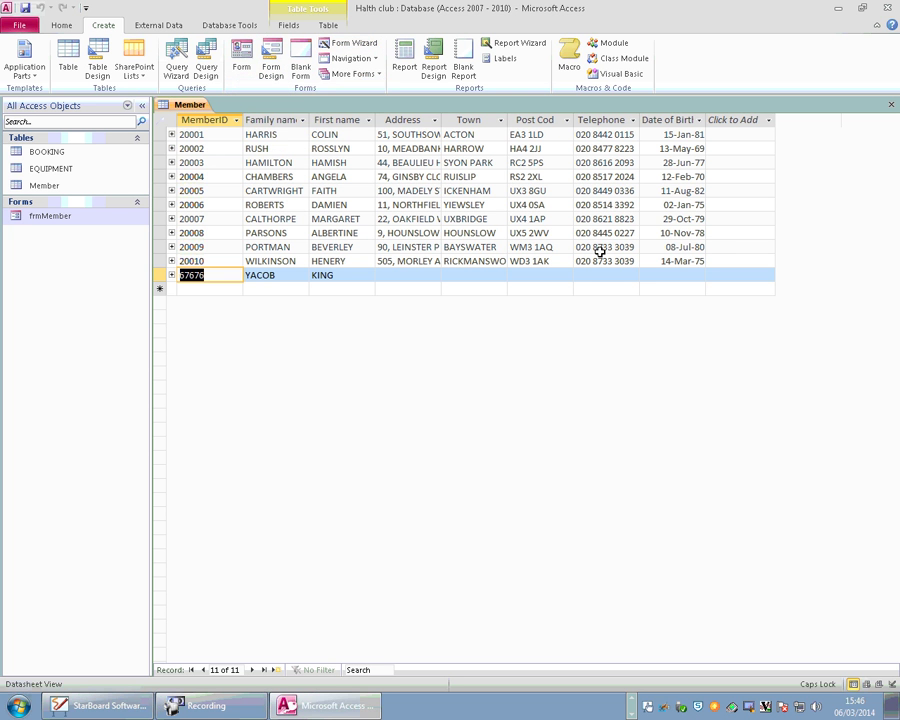
In the Form Wizard, switch the source to the EQUIPMENT table and add all its fields.
click(352, 44)
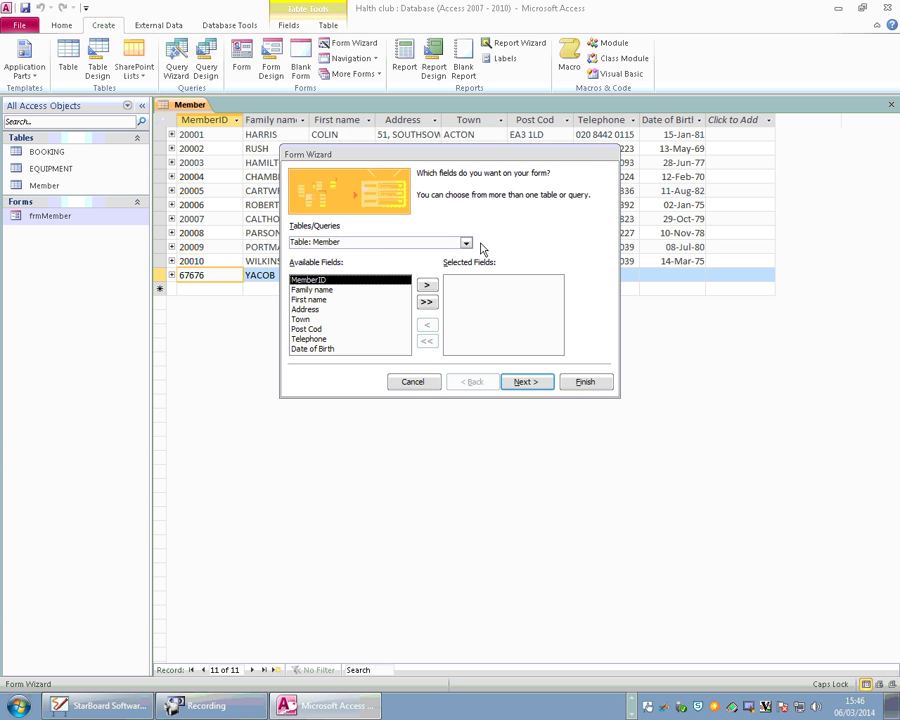
click(426, 301)
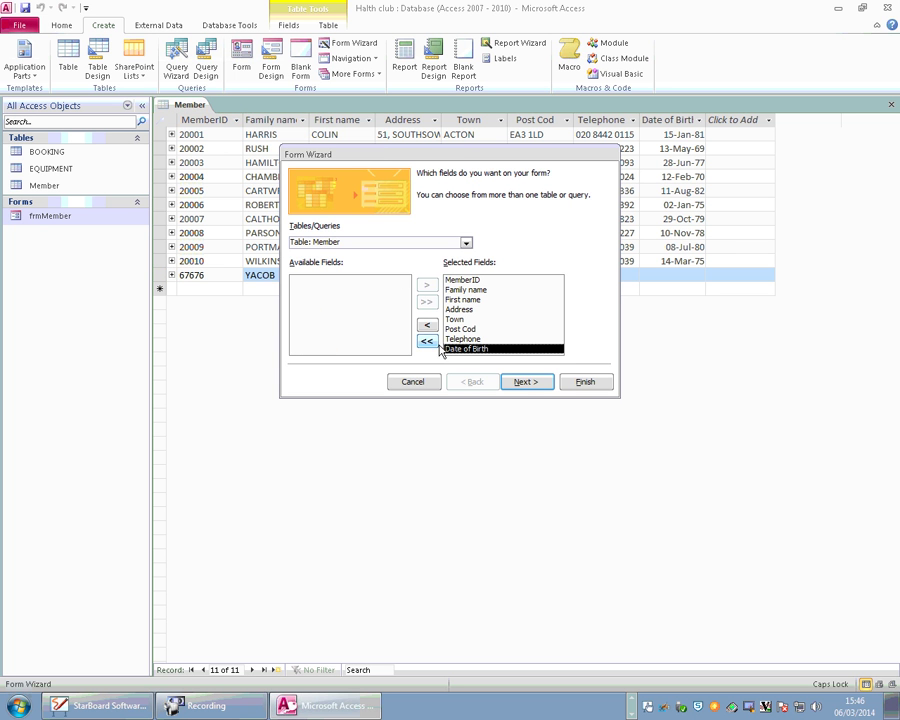
click(427, 341)
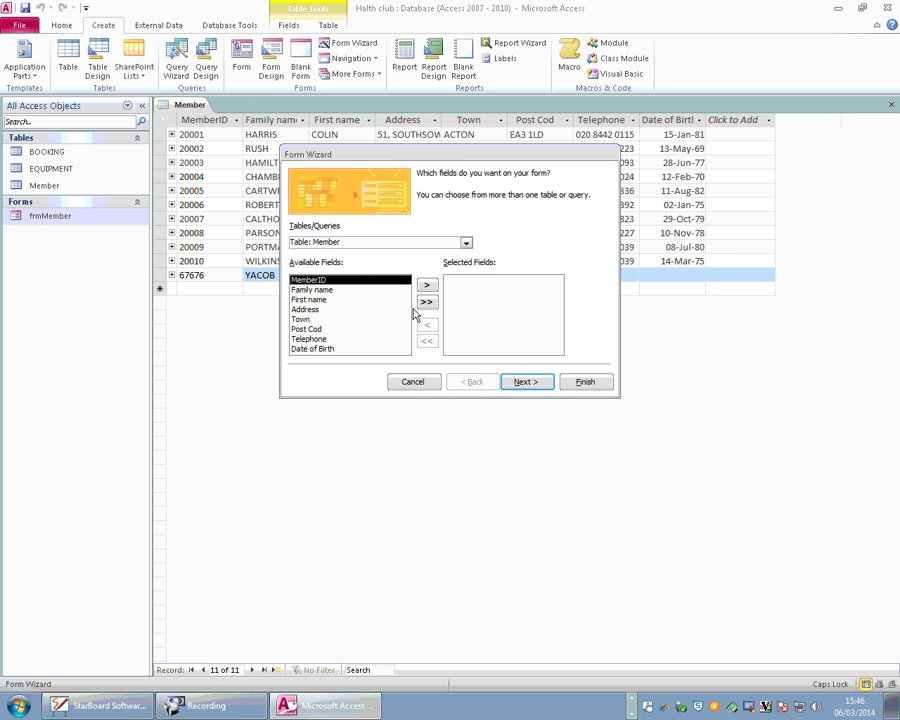
click(466, 243)
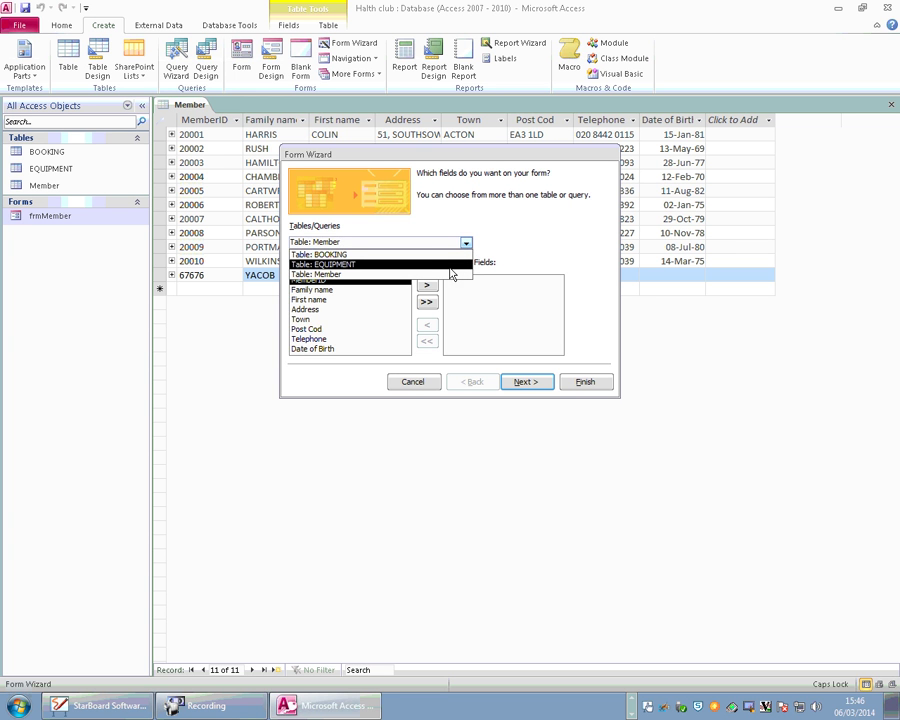
click(450, 266)
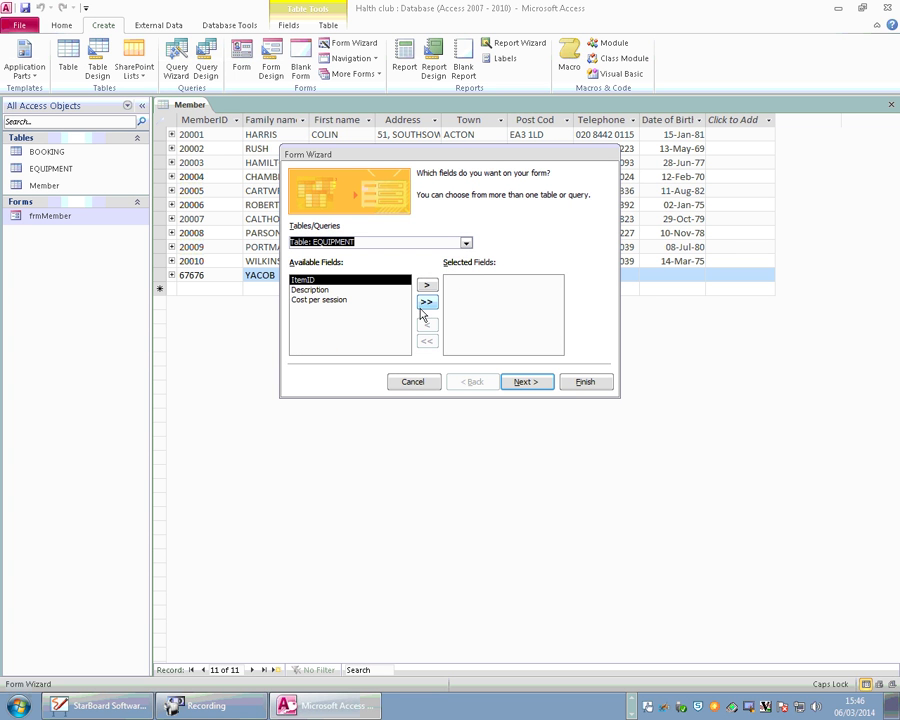
click(364, 244)
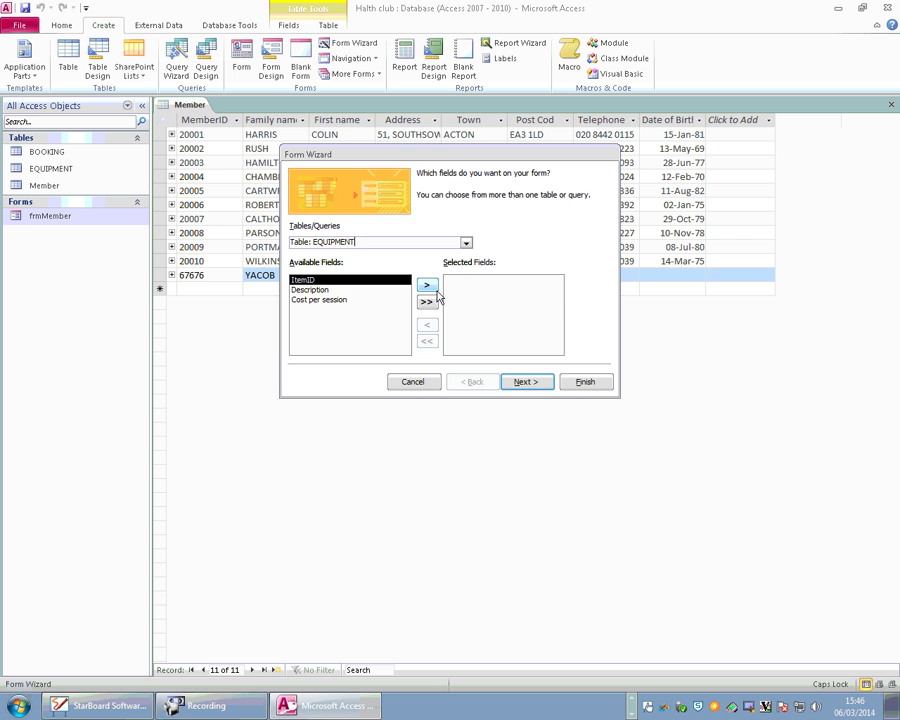
click(426, 301)
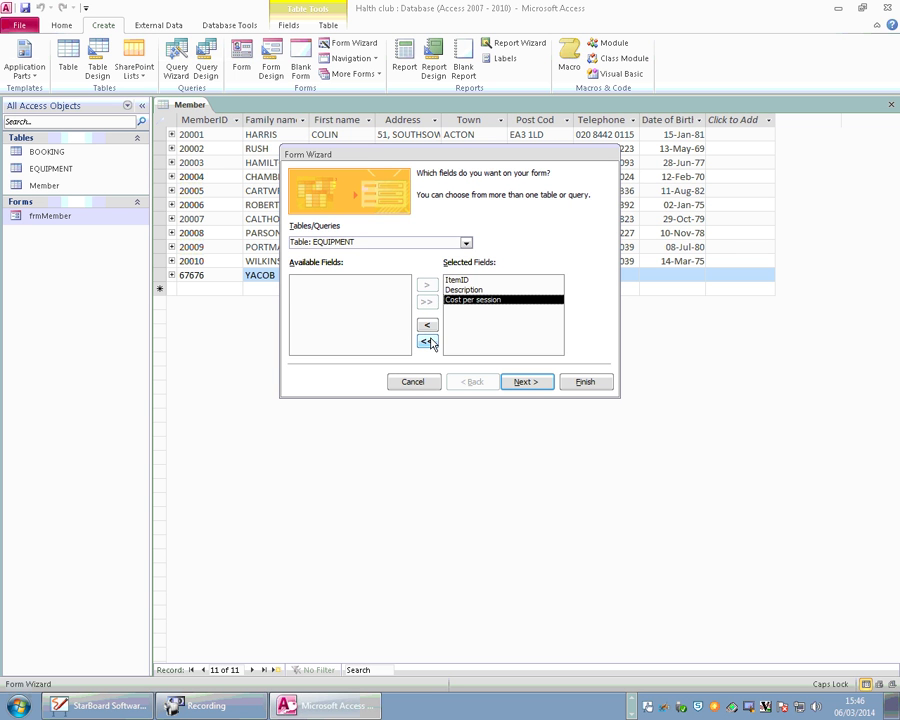
Choose the Justified layout and finish the wizard with the title EQUIPMENT.
click(536, 386)
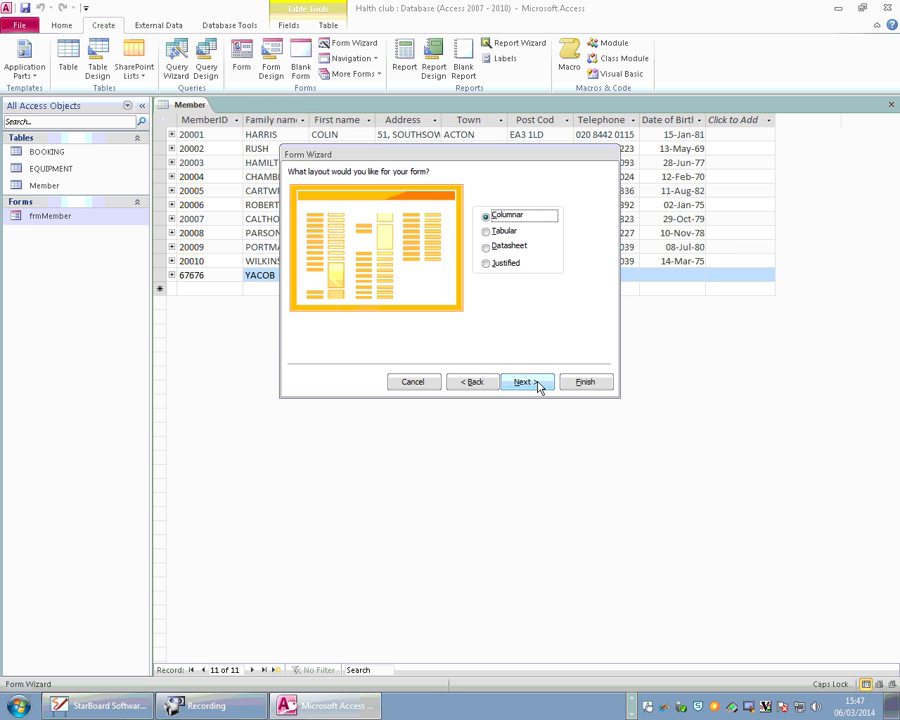
click(497, 265)
click(533, 382)
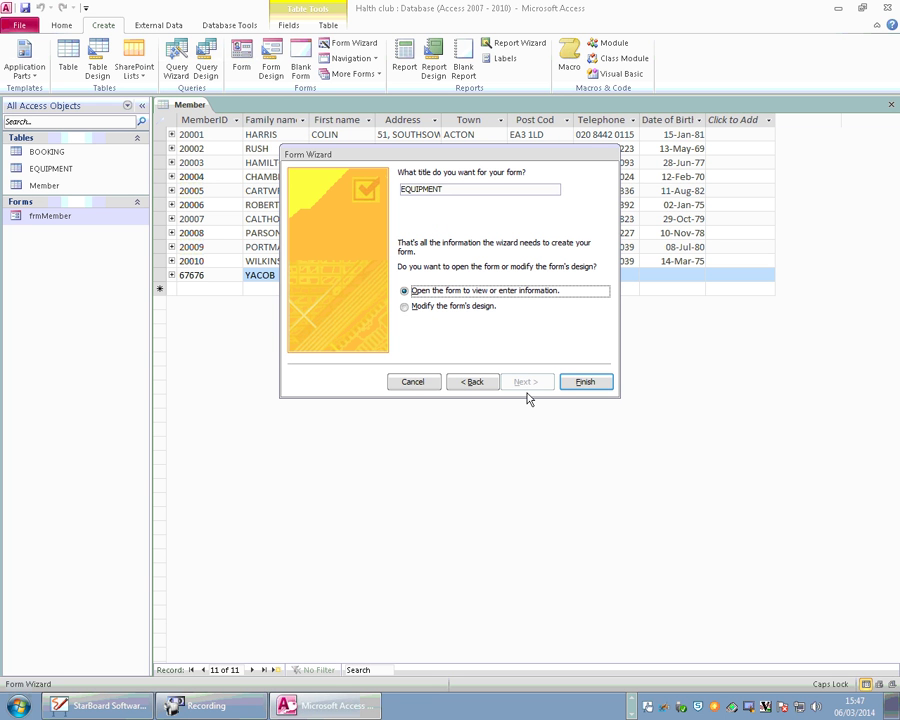
click(574, 382)
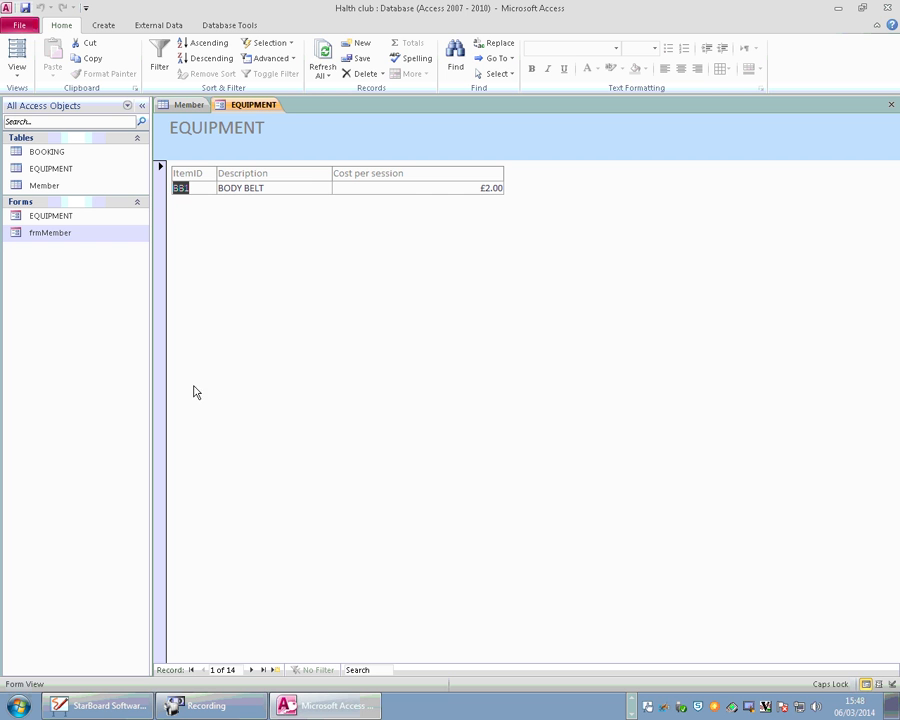
Move through record 1's Cost per session, Description and ItemID (BB1) fields.
click(405, 188)
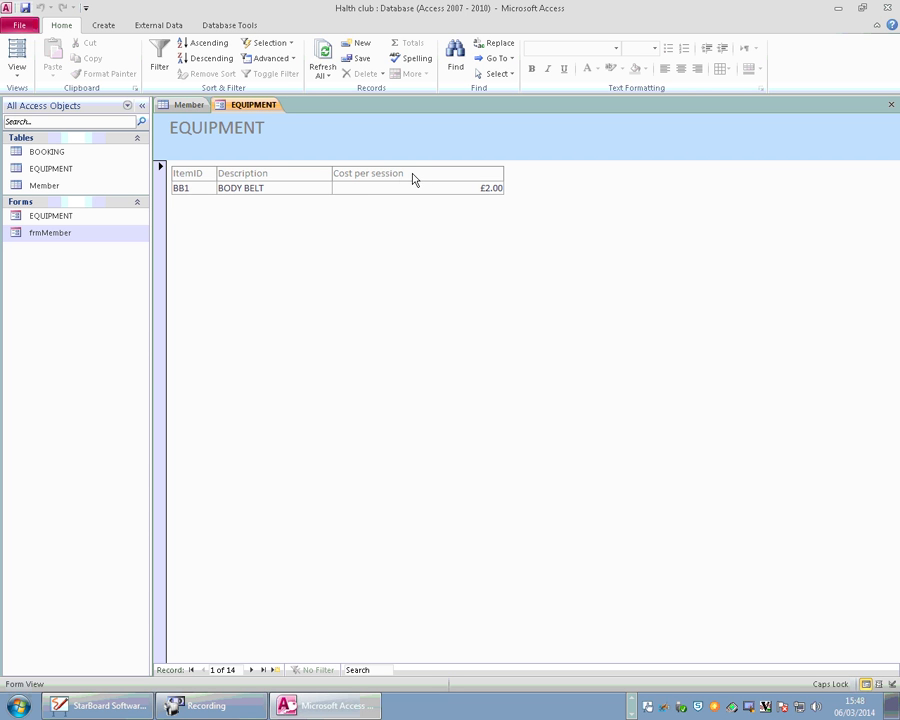
key(F2)
key(shift+Tab)
click(266, 188)
key(shift+Tab)
click(211, 190)
Step forward eight equipment records, then jump back to the first record.
click(251, 670)
click(251, 670)
click(251, 670)
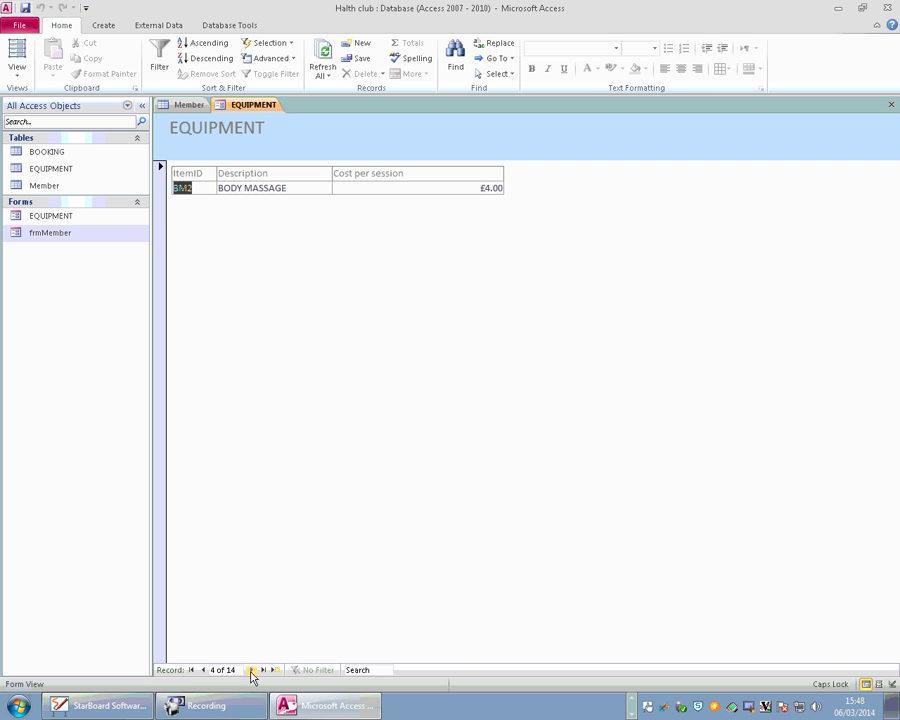
click(251, 670)
click(251, 670)
click(251, 670)
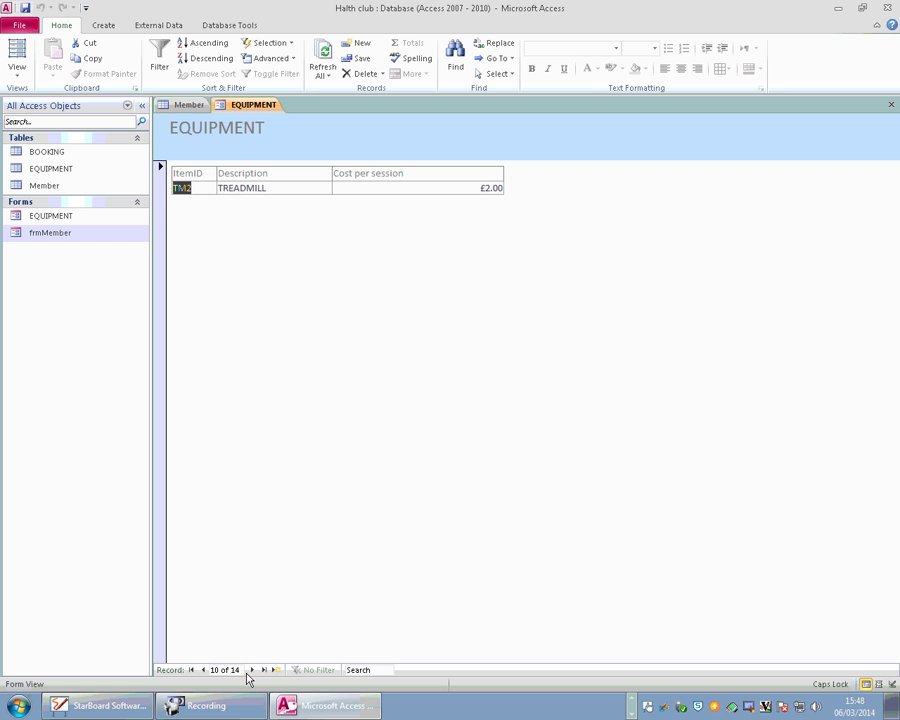
click(251, 670)
click(251, 670)
click(251, 670)
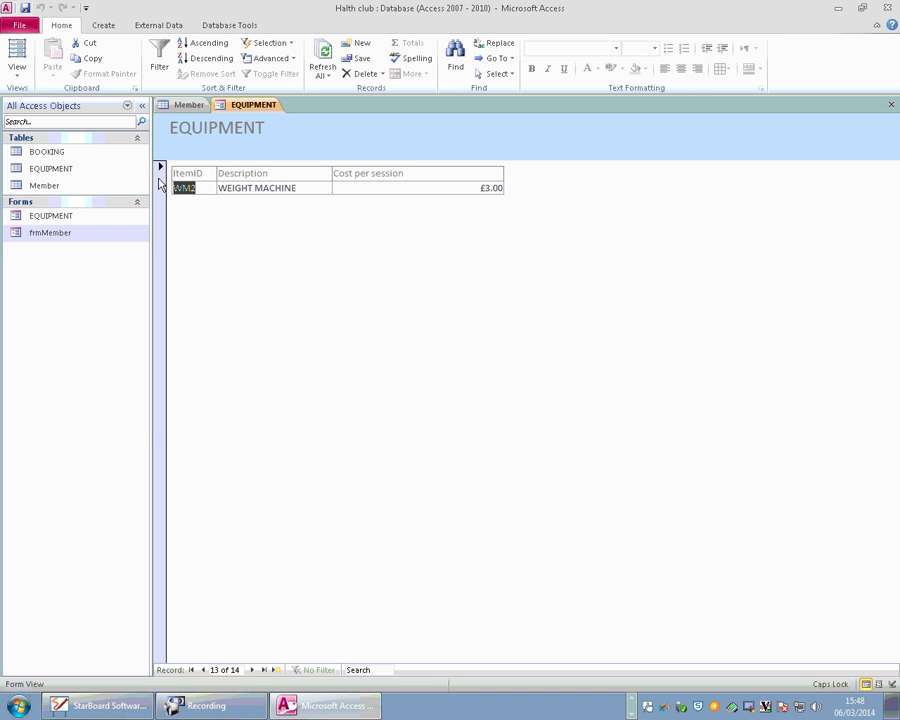
click(191, 670)
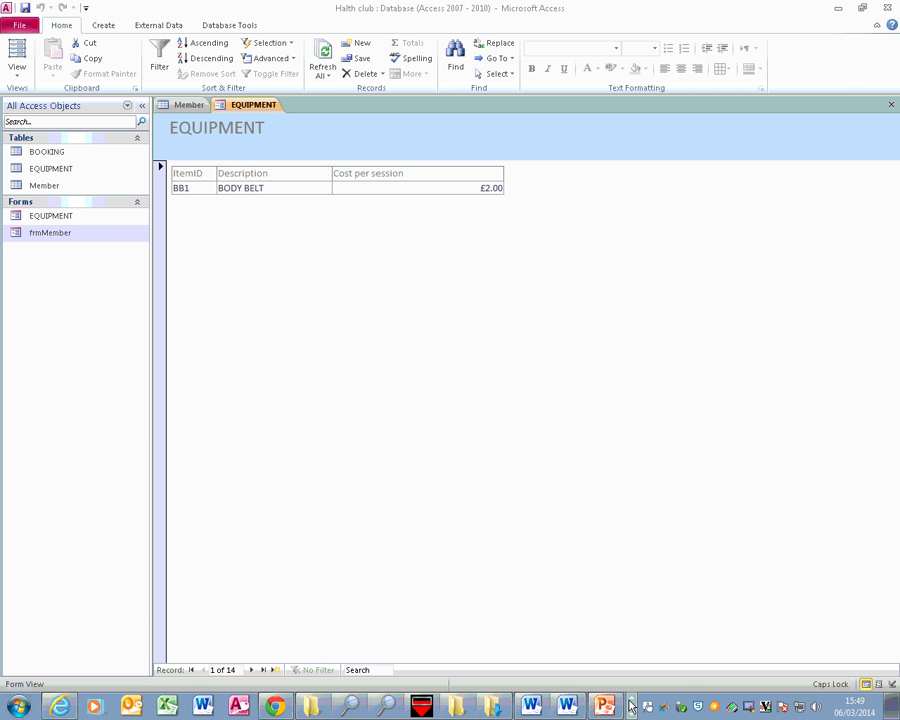
In Word, clear the document and type an enlarged 'Home Work' title.
click(567, 707)
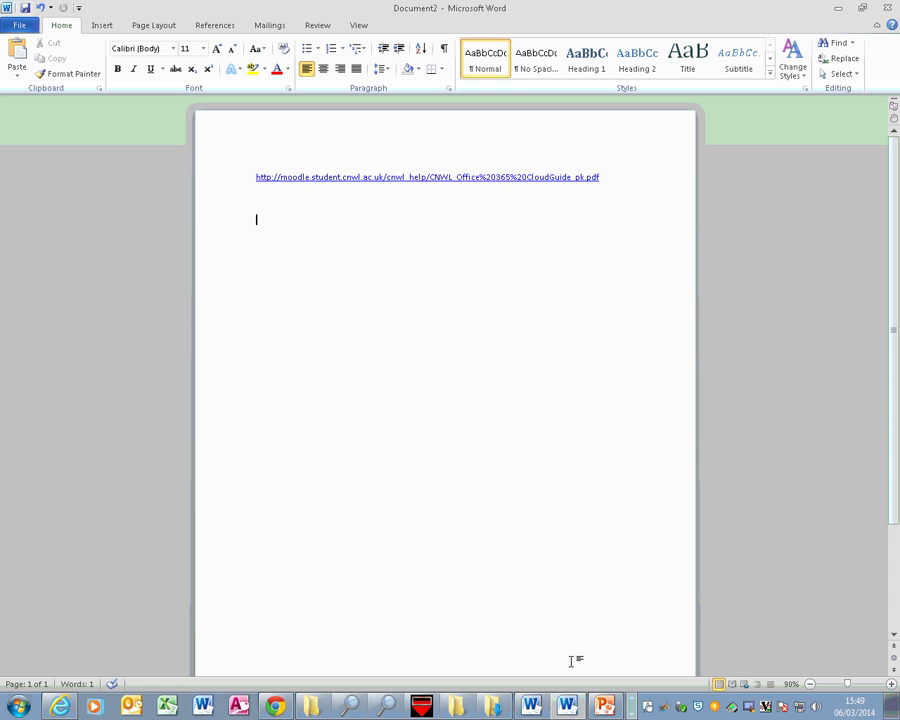
key(ctrl+a)
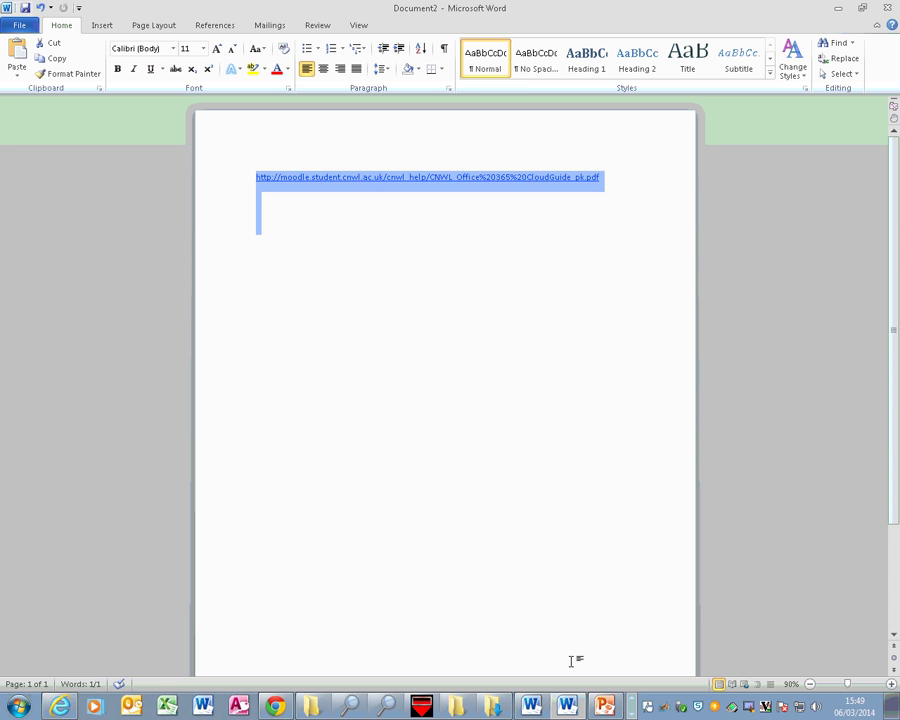
key(Delete)
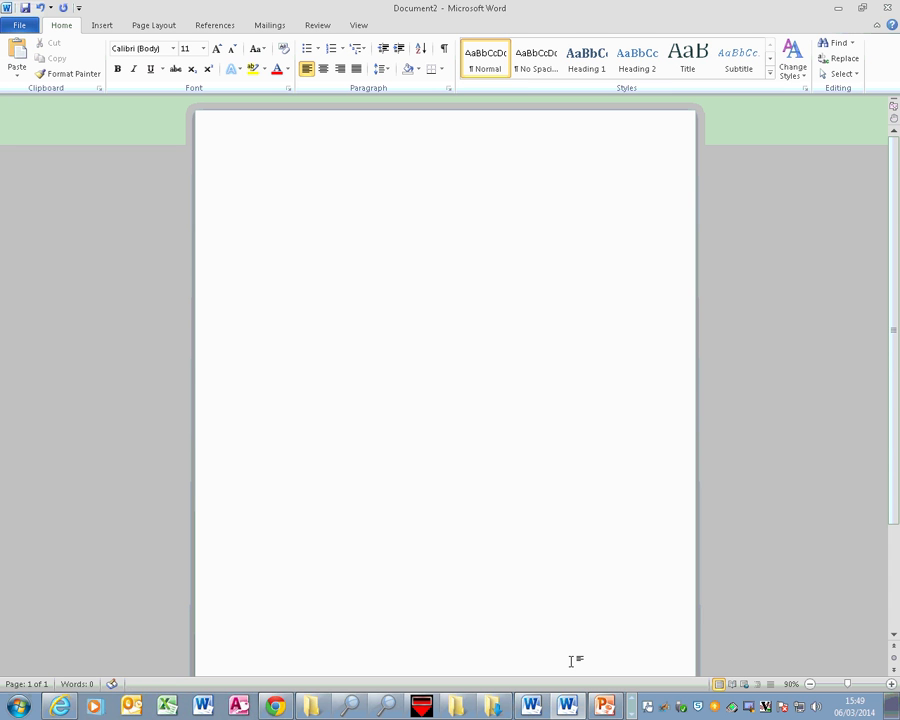
key(ctrl+a)
key(ctrl+bracketright)
key(ctrl+bracketright)
key(ctrl+bracketright)
key(ctrl+bracketright)
key(ctrl+bracketright)
key(ctrl+bracketright)
key(ctrl+bracketright)
key(ctrl+bracketright)
key(ctrl+bracketright)
key(ctrl+bracketright)
key(ctrl+bracketright)
key(ctrl+bracketright)
key(ctrl+bracketright)
key(ctrl+bracketright)
key(ctrl+bracketright)
key(ctrl+bracketright)
key(ctrl+bracketright)
key(ctrl+bracketright)
key(ctrl+bracketright)
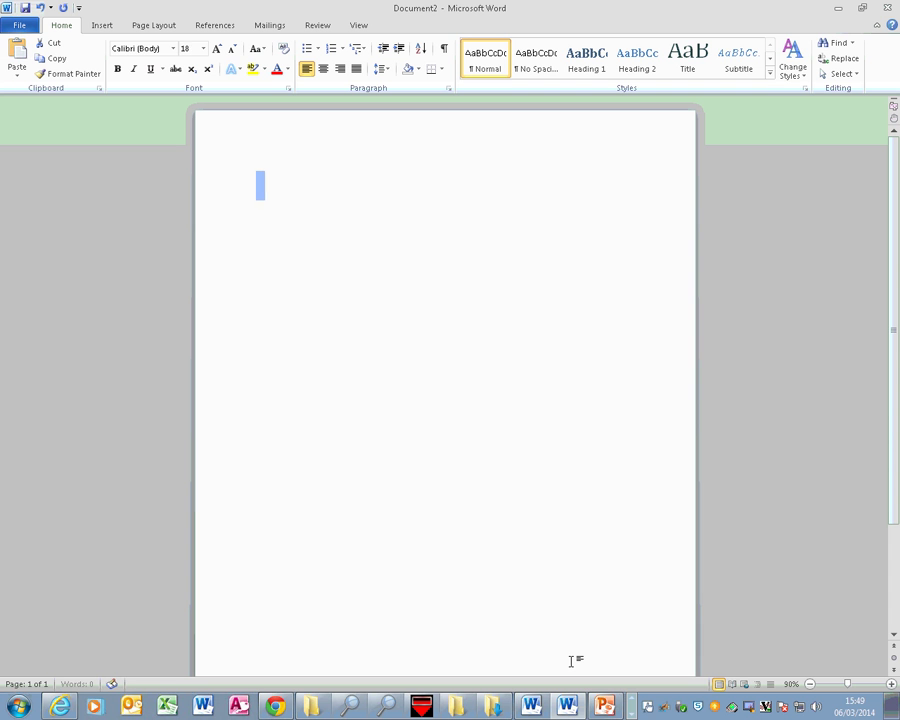
key(ctrl+bracketright)
text(hOME )
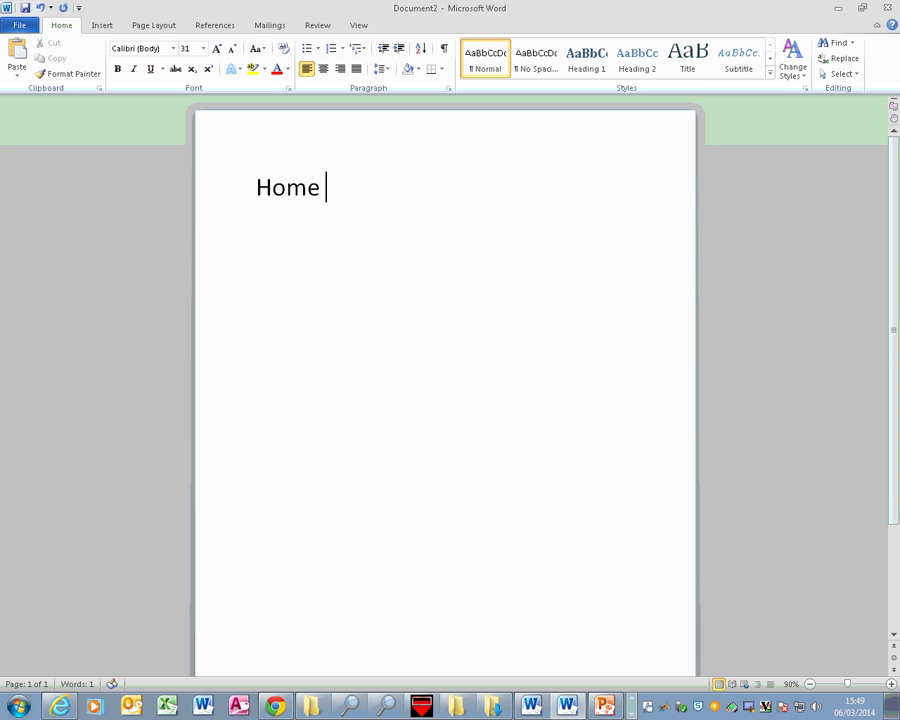
text(Work)
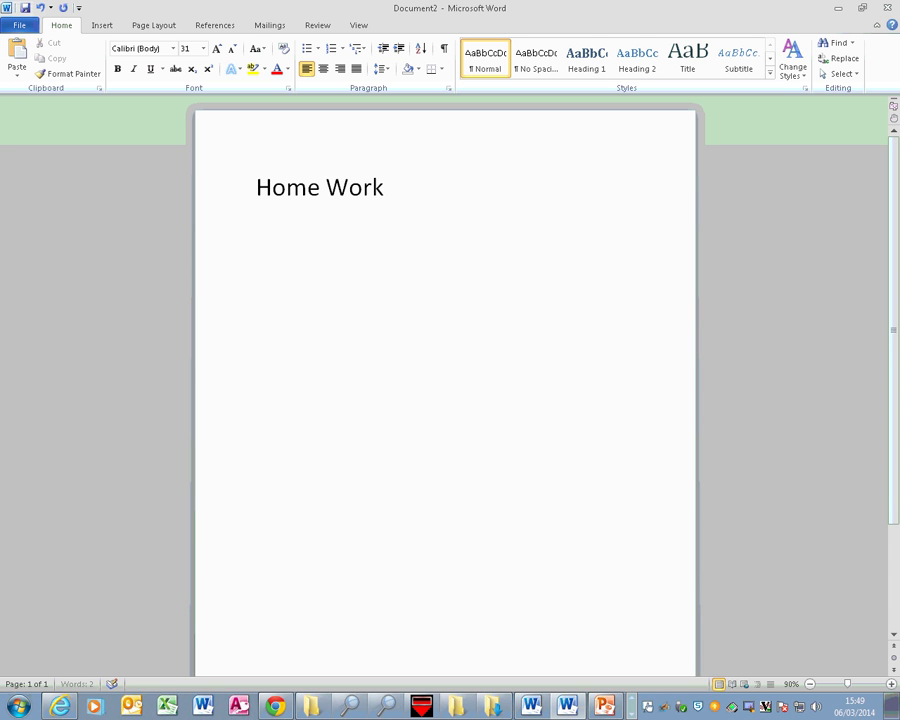
key(Return)
Start a numbered list item reading 'Research and write one or t', fixing typos.
click(332, 50)
text(Re)
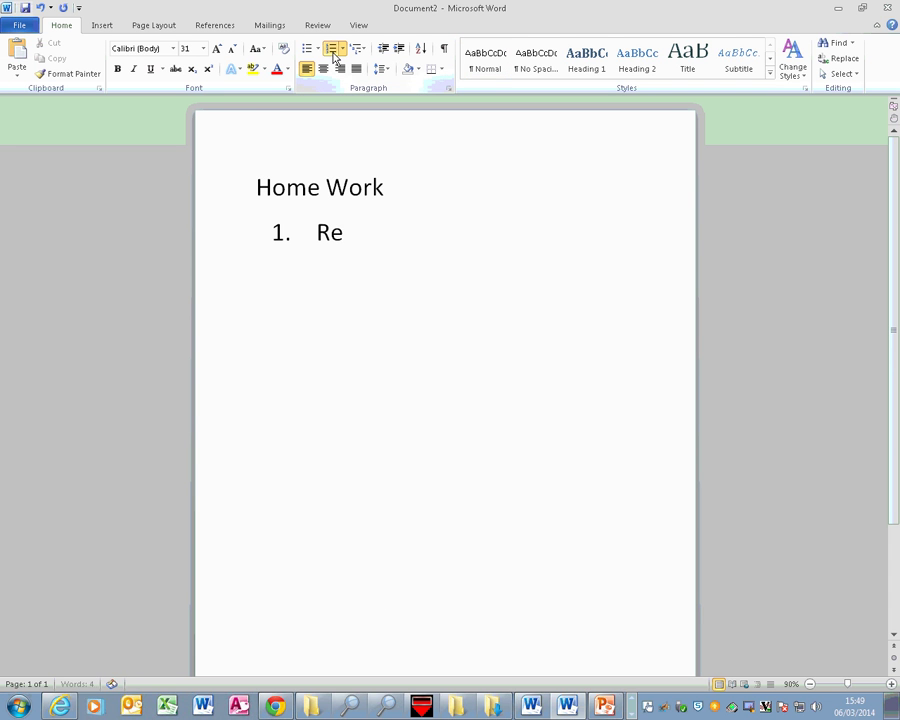
text(search )
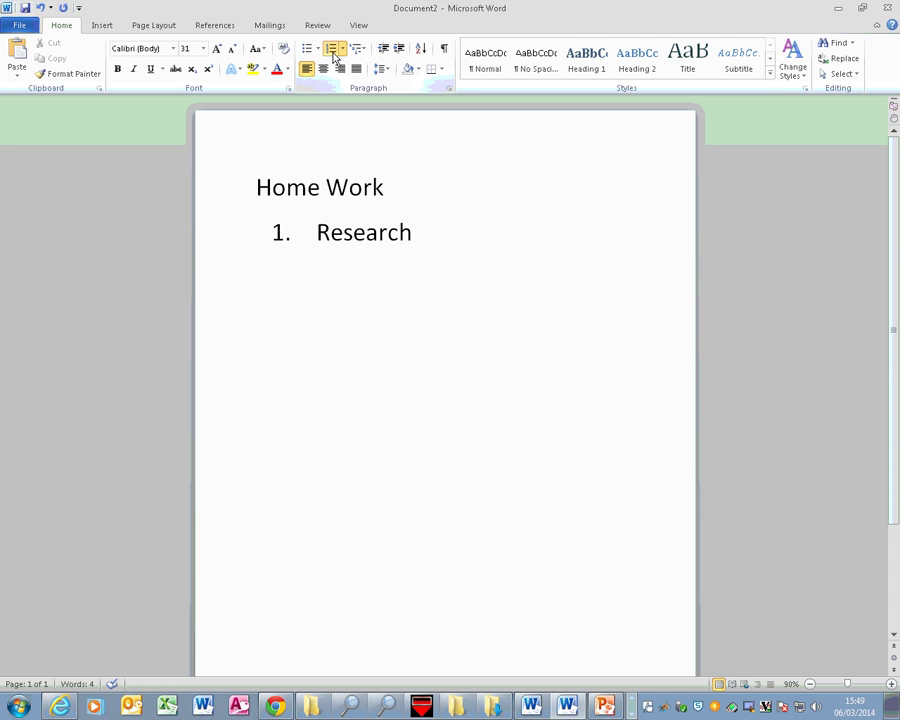
text(about)
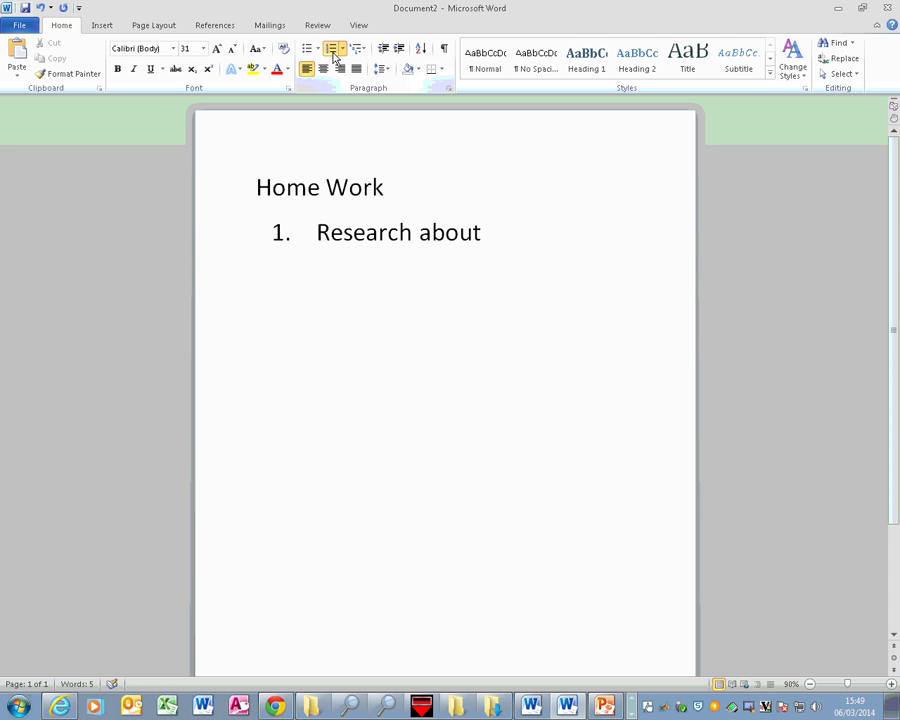
key(BackSpace)
key(BackSpace)
key(BackSpace)
key(BackSpace)
text(nd)
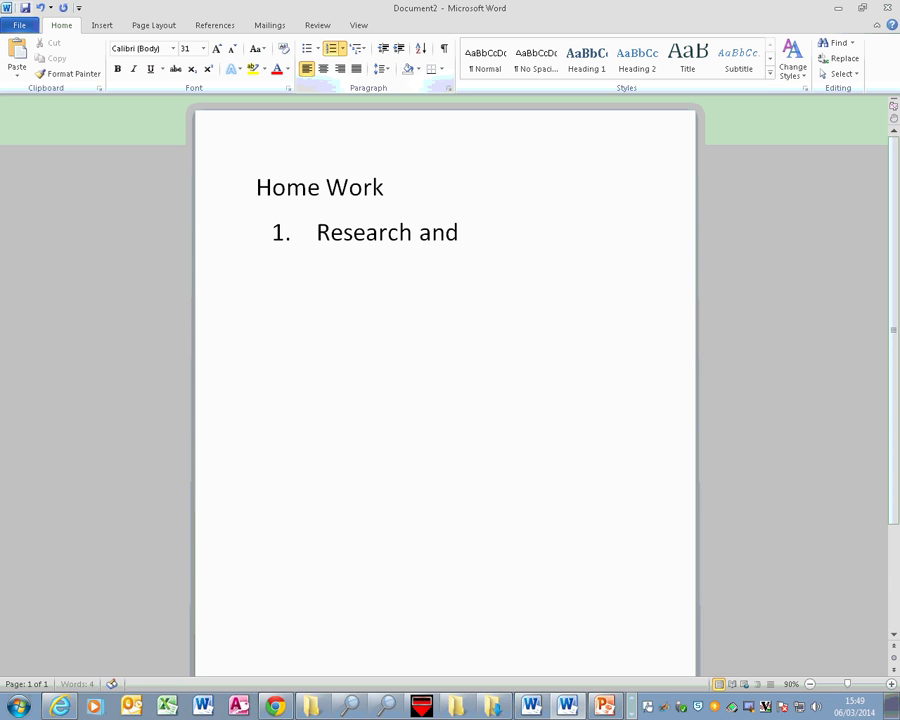
text( write)
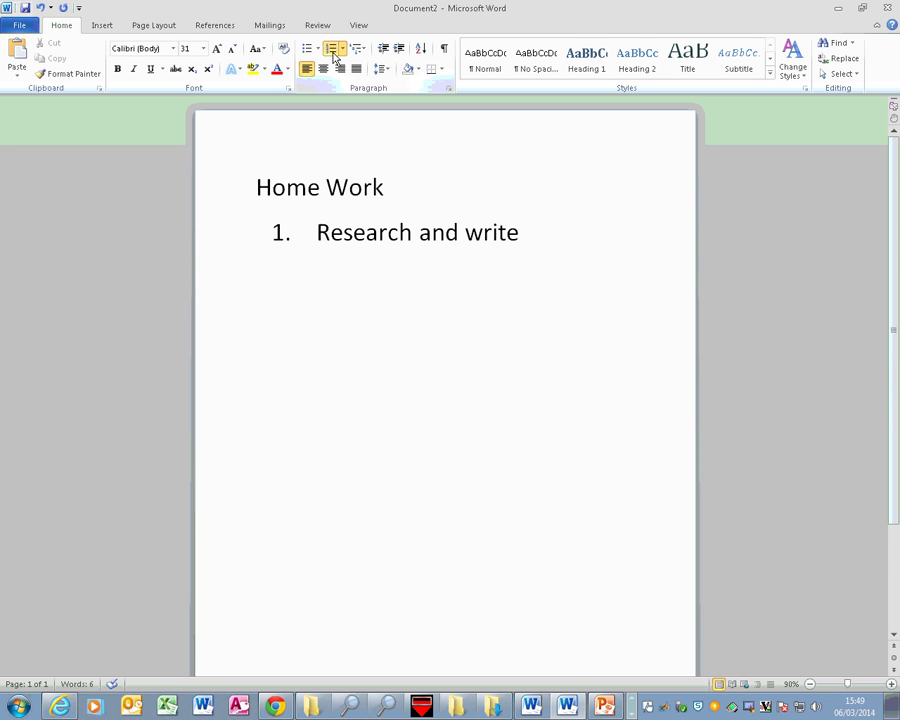
text( about o)
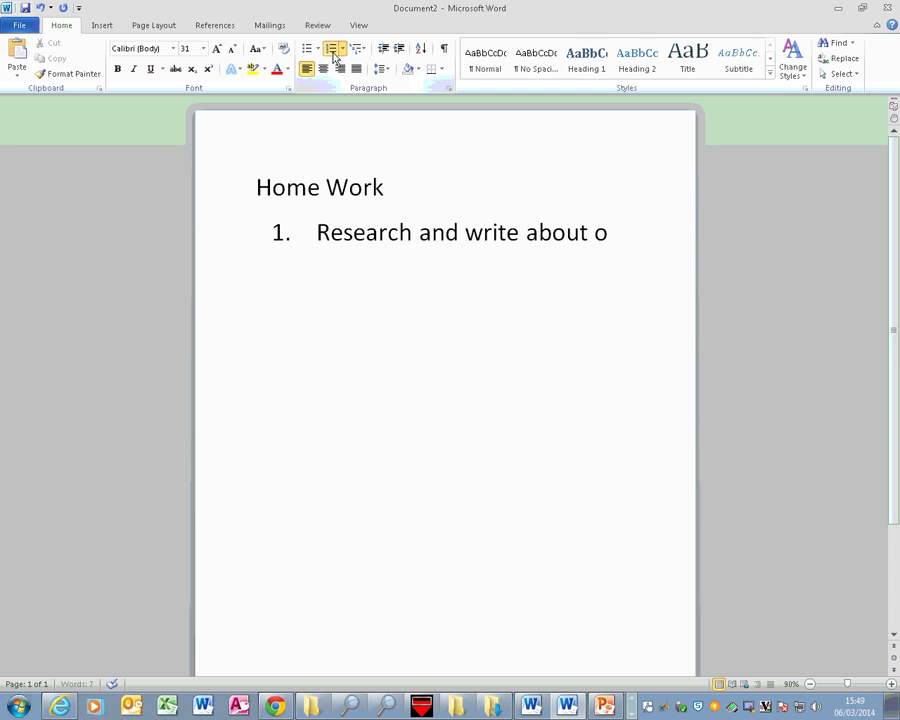
text(en or t)
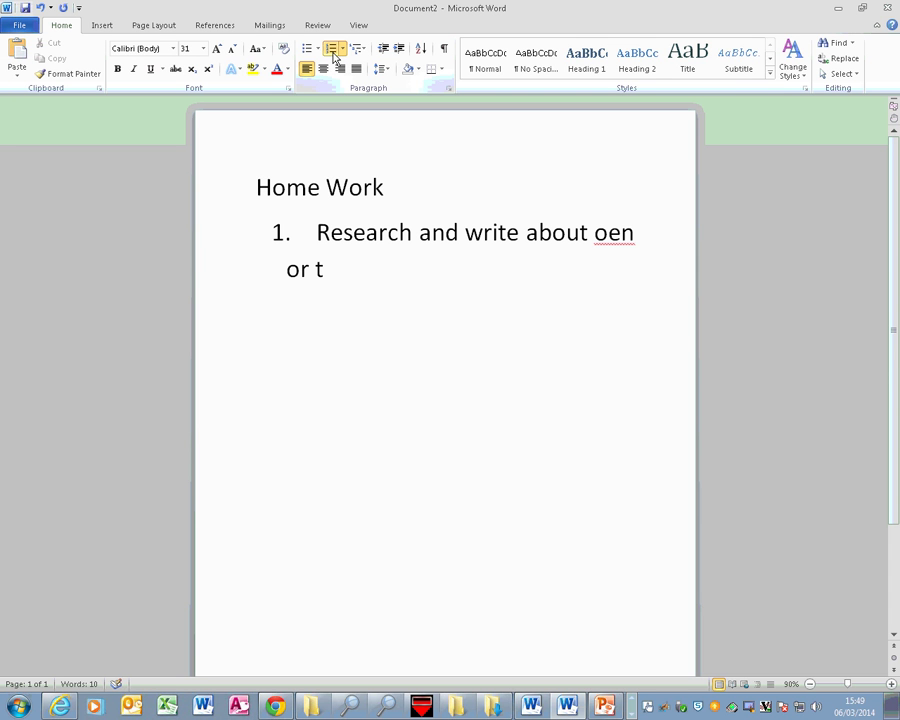
key(Left)
key(Left)
key(Left)
key(Left)
key(Left)
key(Left)
key(Left)
key(Left)
key(Left)
key(BackSpace)
key(BackSpace)
key(BackSpace)
key(BackSpace)
key(BackSpace)
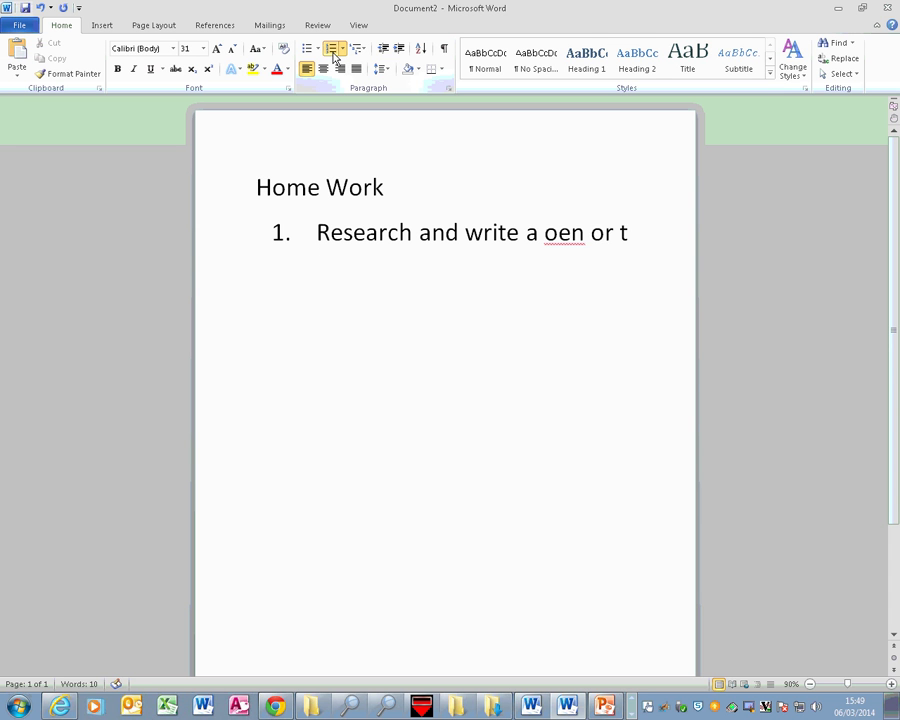
key(Delete)
key(Delete)
key(Delete)
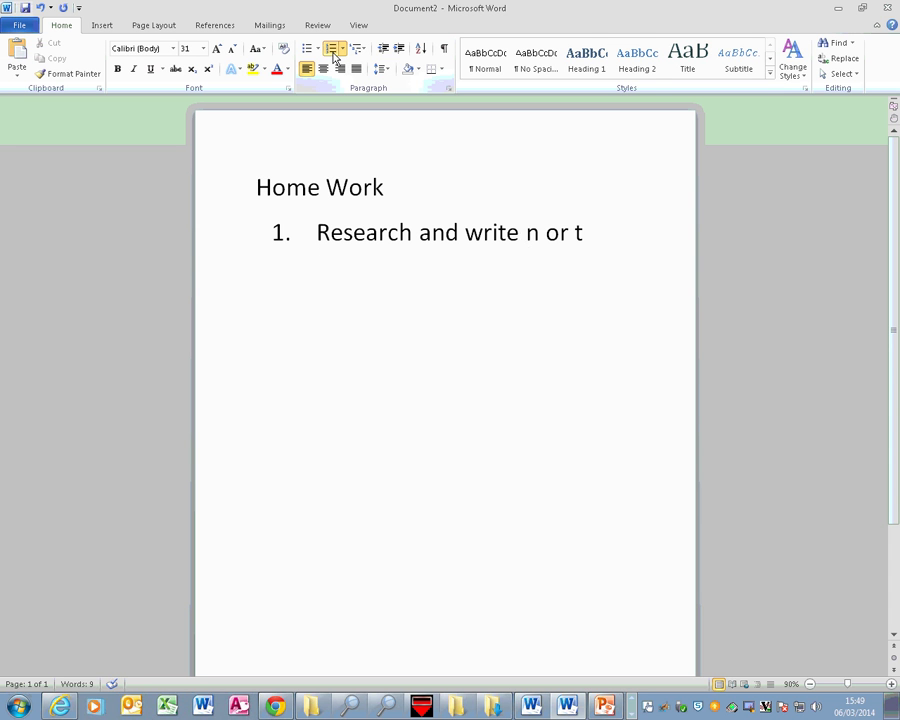
text(one)
key(Delete)
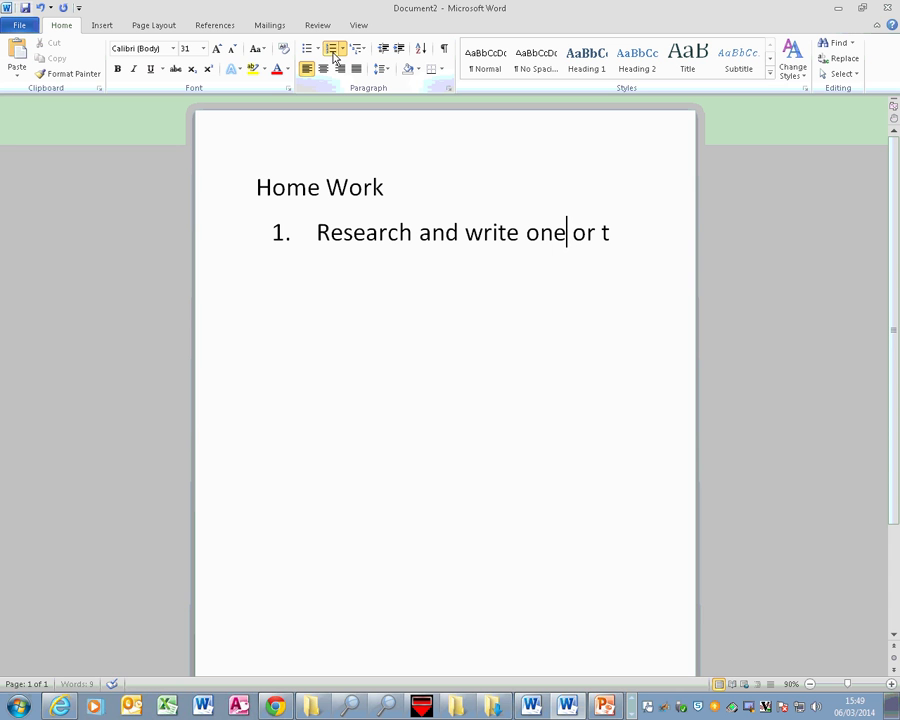